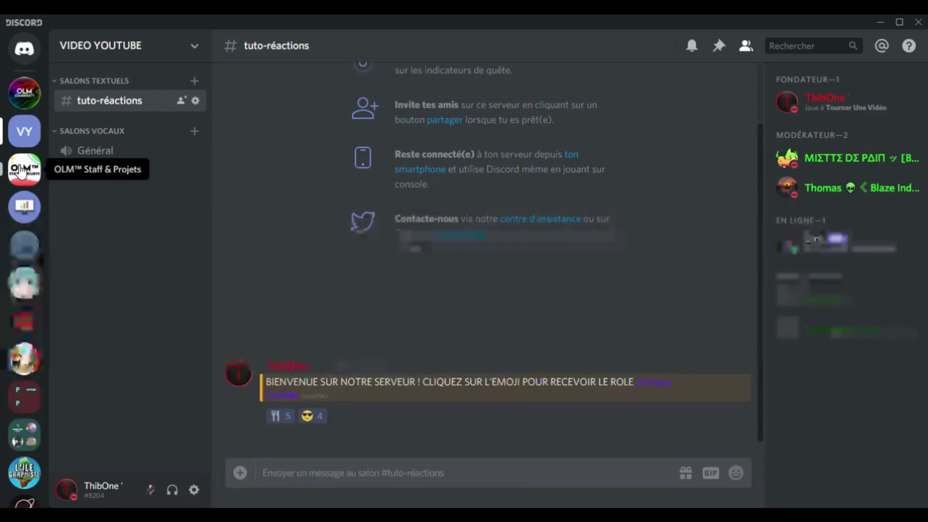
Step: Copy the 「」 bracket characters from the message in the modos channel of the OLM™ Staff & Projets server
{"action": "left_click", "coordinate": [24, 169]}
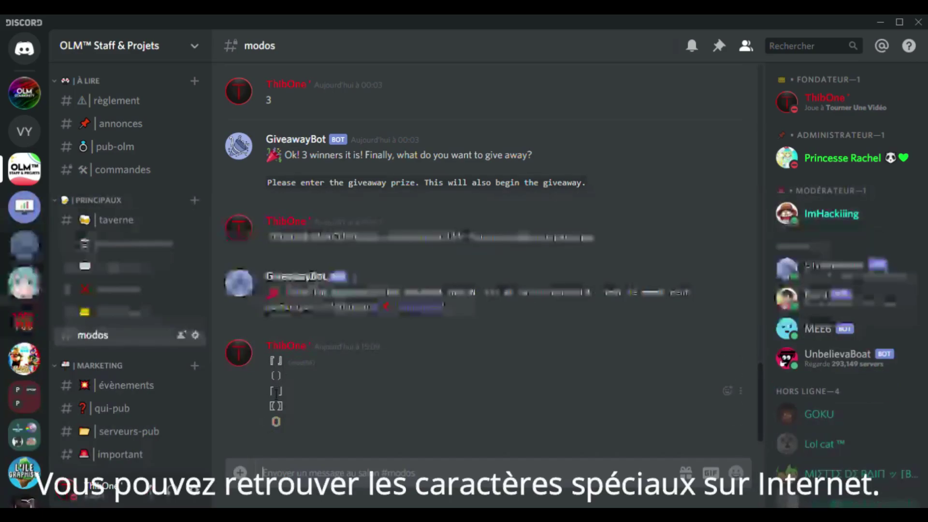
{"action": "left_click_drag", "start_coordinate": [266, 392], "coordinate": [289, 396]}
{"action": "right_click", "coordinate": [289, 395]}
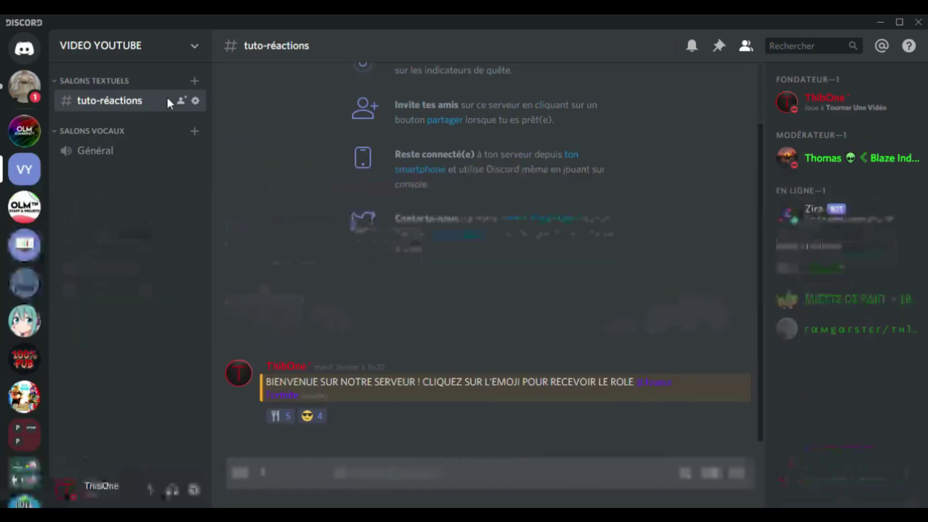
Step: Create a text channel named 「règlement」 under Salons textuels in the VIDEO YOUTUBE server
{"action": "left_click", "coordinate": [195, 81]}
{"action": "type", "text": "ent"}
{"action": "left_click", "coordinate": [537, 393]}
Step: Return to the OLM™ Staff & Projets server's modos channel and copy the ⚠ symbol from its message field
{"action": "right_click", "coordinate": [21, 205]}
{"action": "key", "text": "Escape"}
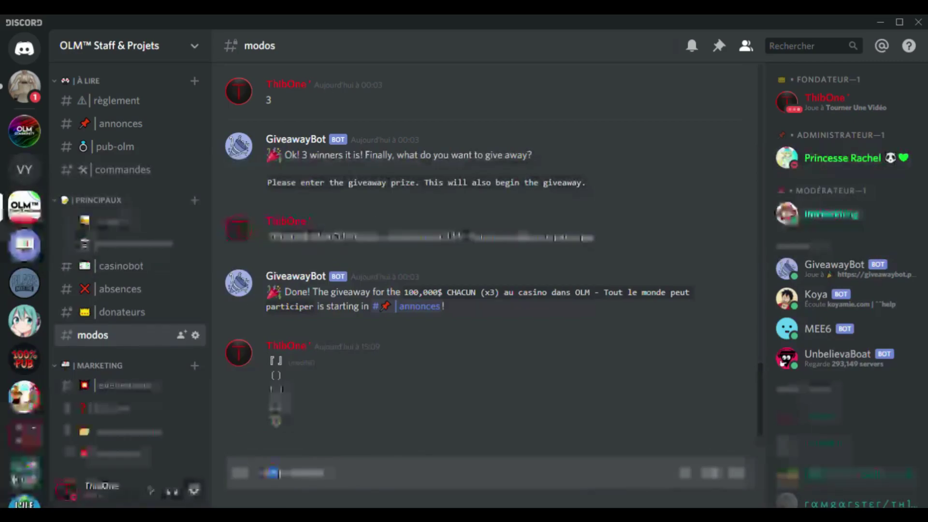
{"action": "right_click", "coordinate": [269, 473]}
{"action": "left_click", "coordinate": [289, 440]}
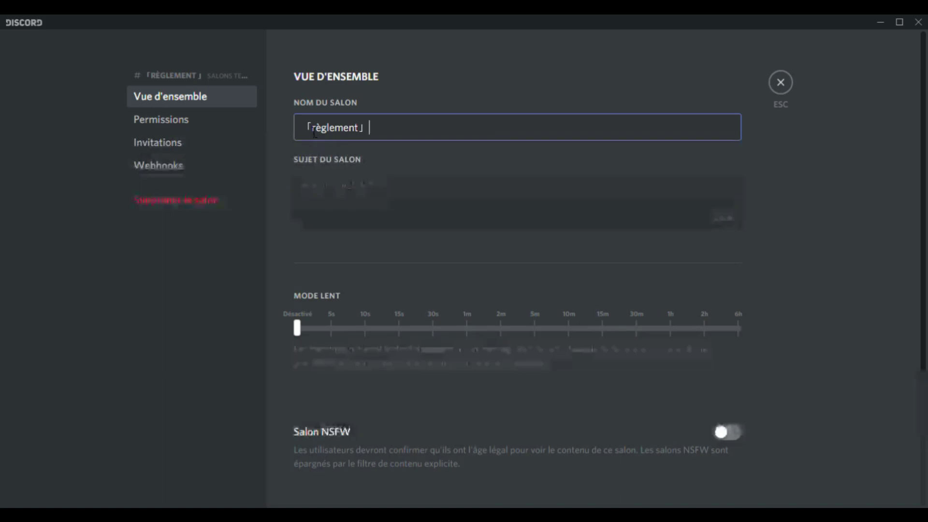
Step: Rename the new channel 「⚠」 règlement, placing the warning symbol between the brackets, and save the changes
{"action": "right_click", "coordinate": [311, 124]}
{"action": "left_click", "coordinate": [325, 178]}
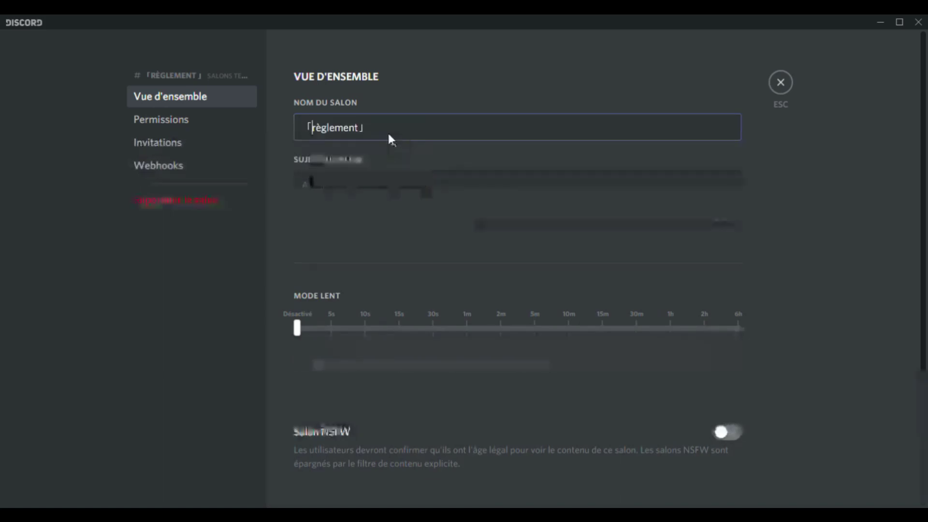
{"action": "left_click_drag", "start_coordinate": [365, 127], "coordinate": [371, 128]}
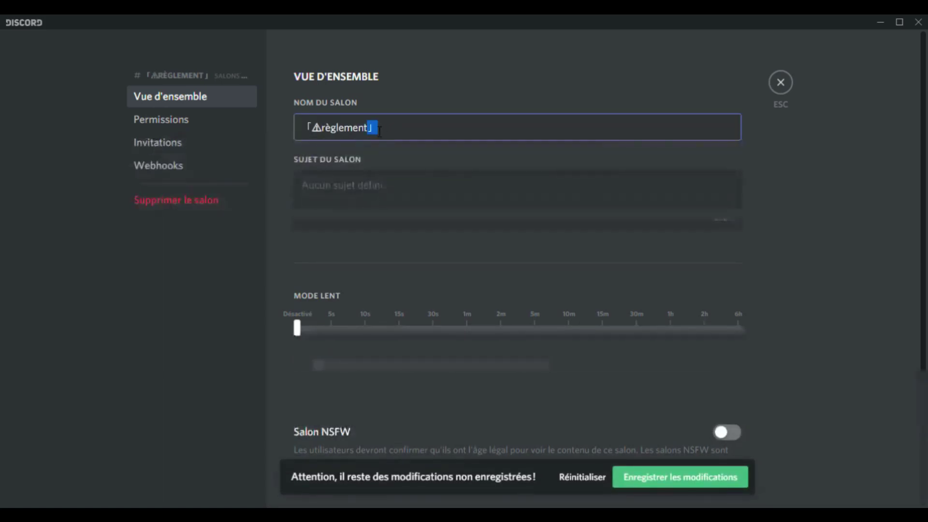
{"action": "right_click", "coordinate": [379, 130]}
{"action": "left_click", "coordinate": [392, 197]}
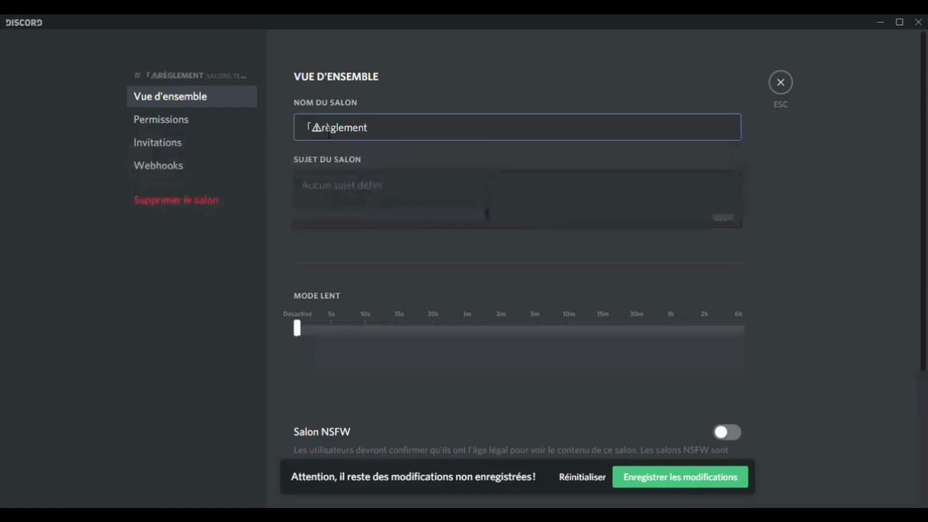
{"action": "right_click", "coordinate": [321, 127]}
{"action": "left_click", "coordinate": [394, 180]}
{"action": "left_click", "coordinate": [709, 482]}
{"action": "left_click", "coordinate": [315, 191]}
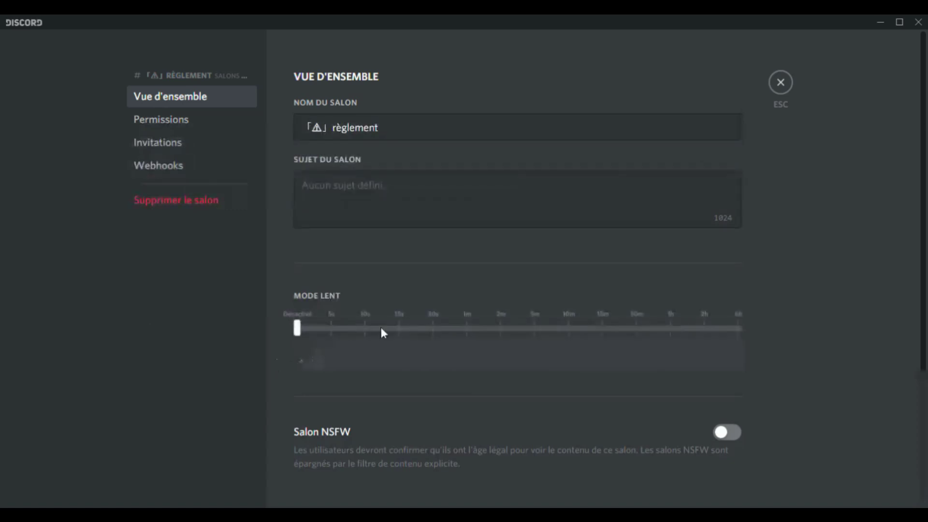
Step: Try a slow mode of 5 s on the règlement channel and switch it back to disabled
{"action": "left_click_drag", "start_coordinate": [495, 331], "coordinate": [331, 329]}
{"action": "scroll", "coordinate": [331, 325], "scroll_direction": "down", "scroll_amount": 2}
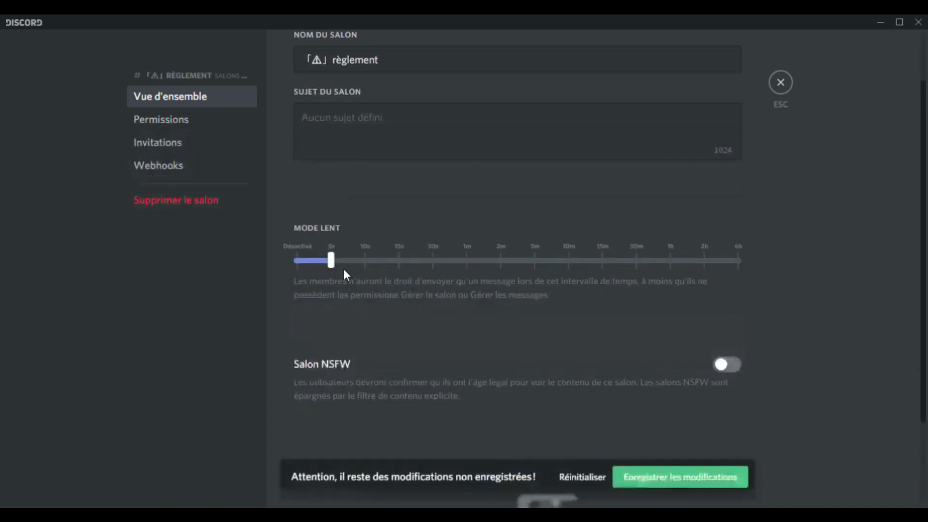
{"action": "left_click_drag", "start_coordinate": [336, 263], "coordinate": [270, 263]}
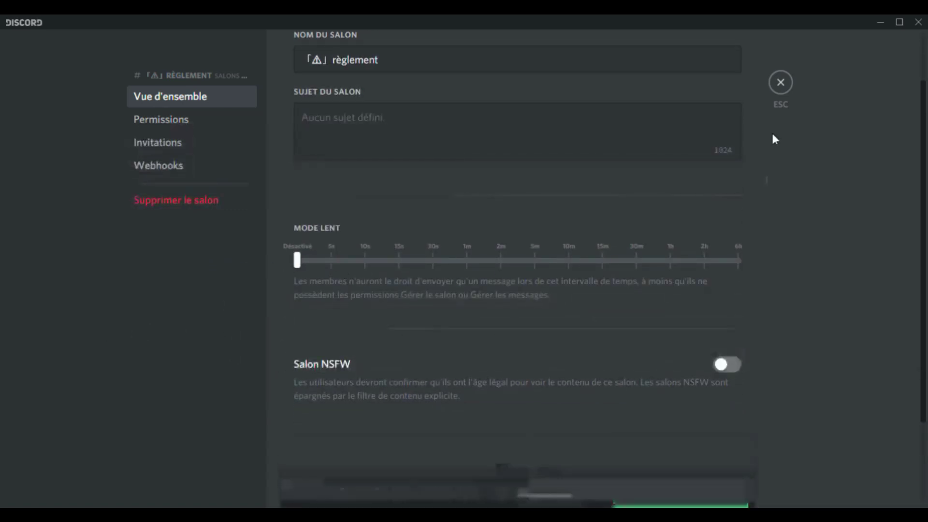
Step: Leave the channel settings, move 「⚠」 règlement above tuto-réactions in the channel list, and open it
{"action": "left_click", "coordinate": [787, 86]}
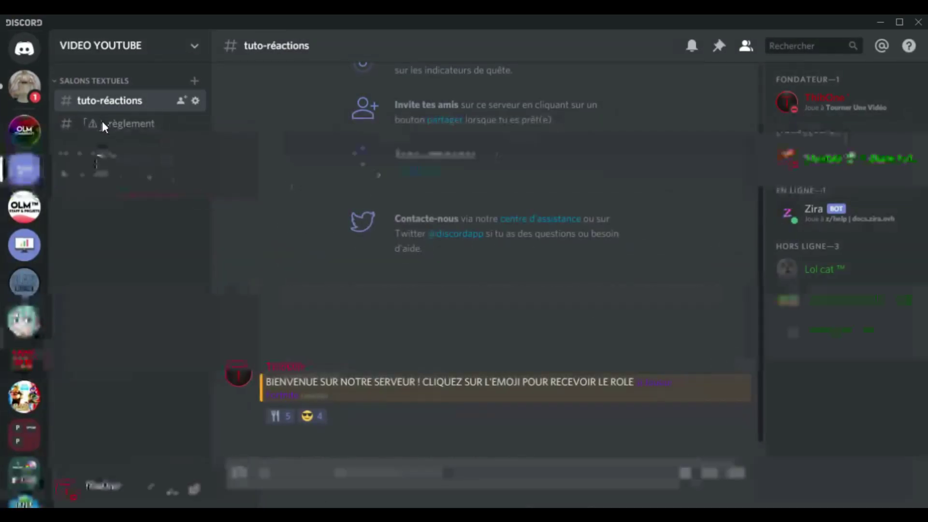
{"action": "left_click_drag", "start_coordinate": [106, 124], "coordinate": [113, 102]}
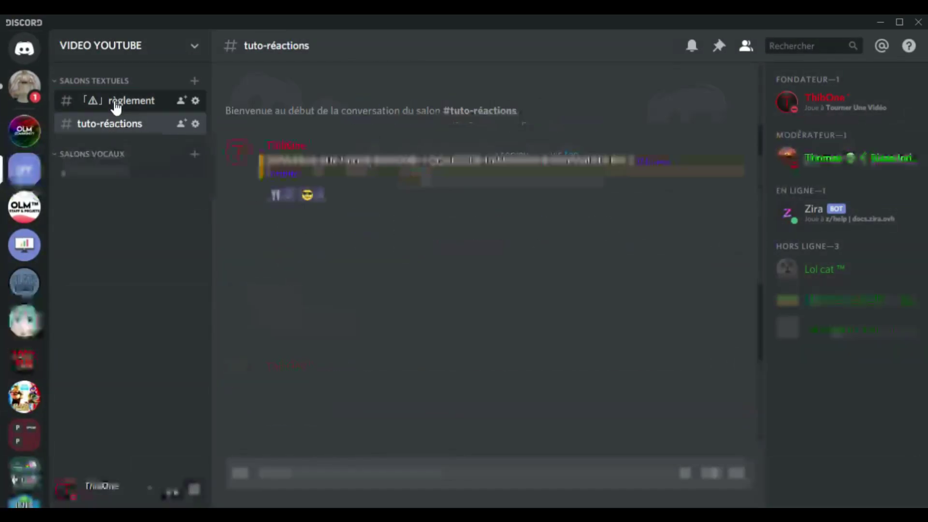
{"action": "left_click", "coordinate": [113, 103]}
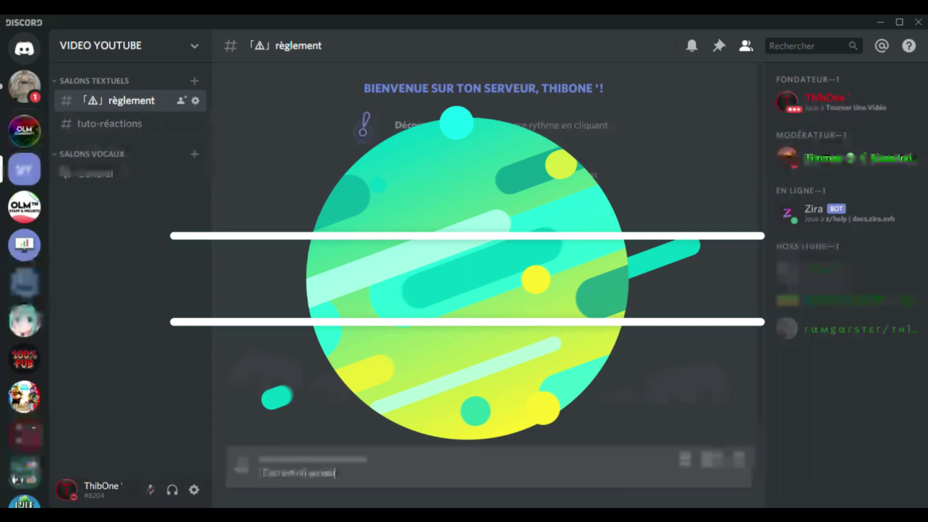
Step: Write the rules message's introduction, saying the server was created for a series of YouTube videos and will be won in a giveaway
{"action": "type", "text": "qui a été créé pour le vid"}
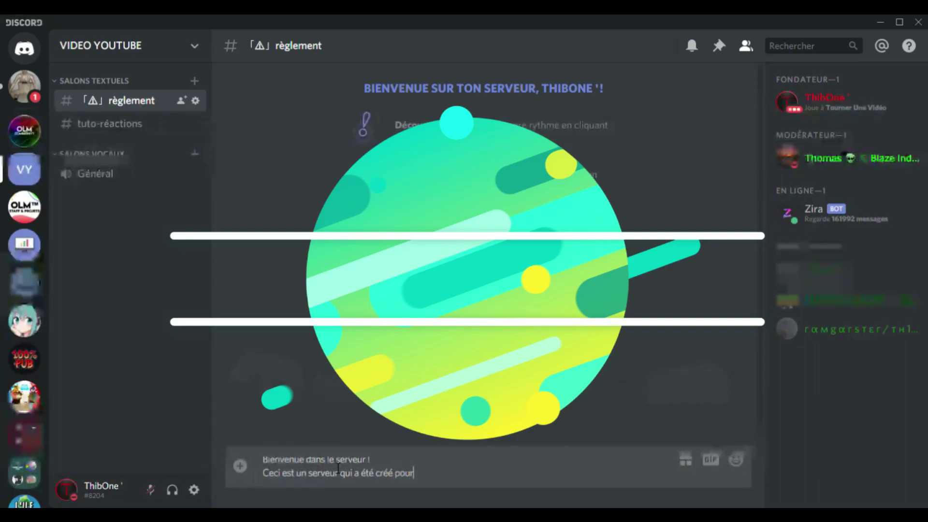
{"action": "key", "text": "BackSpace"}
{"action": "key", "text": "BackSpace"}
{"action": "key", "text": "BackSpace"}
{"action": "key", "text": "BackSpace"}
{"action": "key", "text": "BackSpace"}
{"action": "key", "text": "BackSpace"}
{"action": "type", "text": "une série de v"}
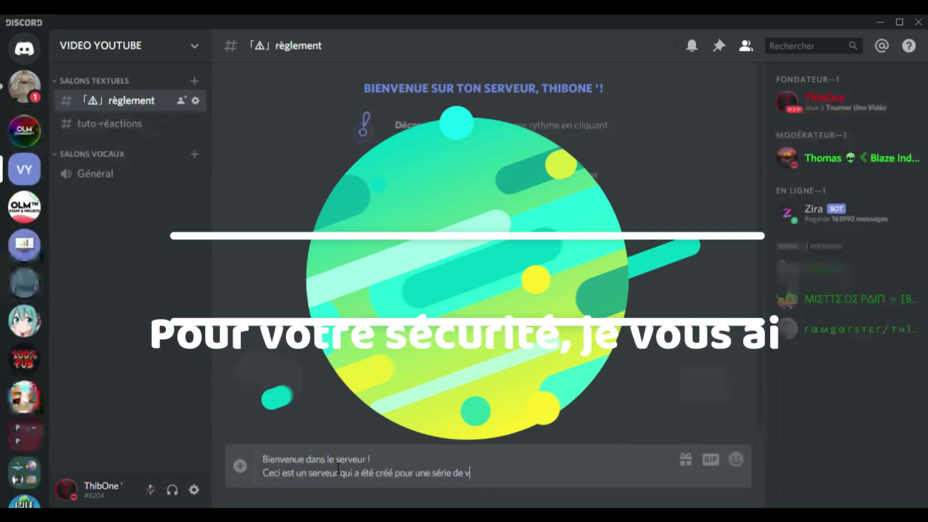
{"action": "type", "text": "idéos YouTube de ThibOne"}
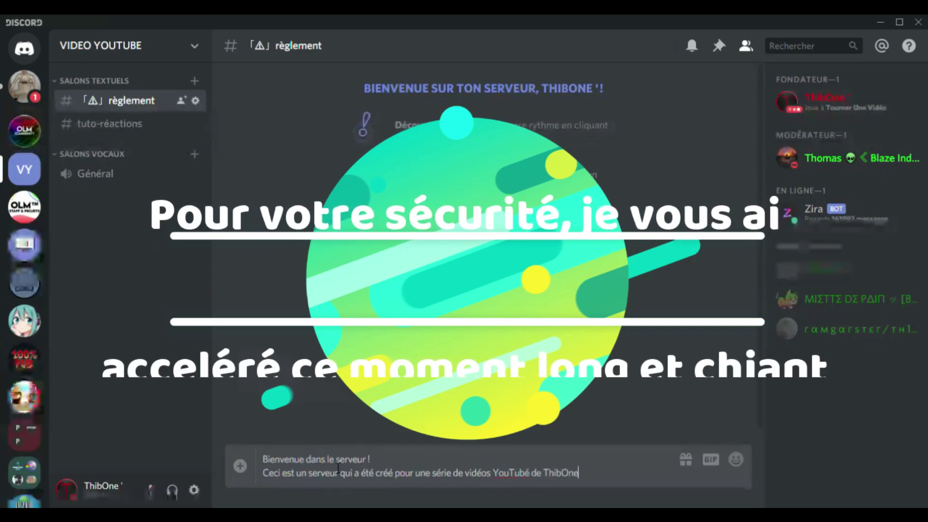
{"action": "type", "text": " (le fondateur du ser"}
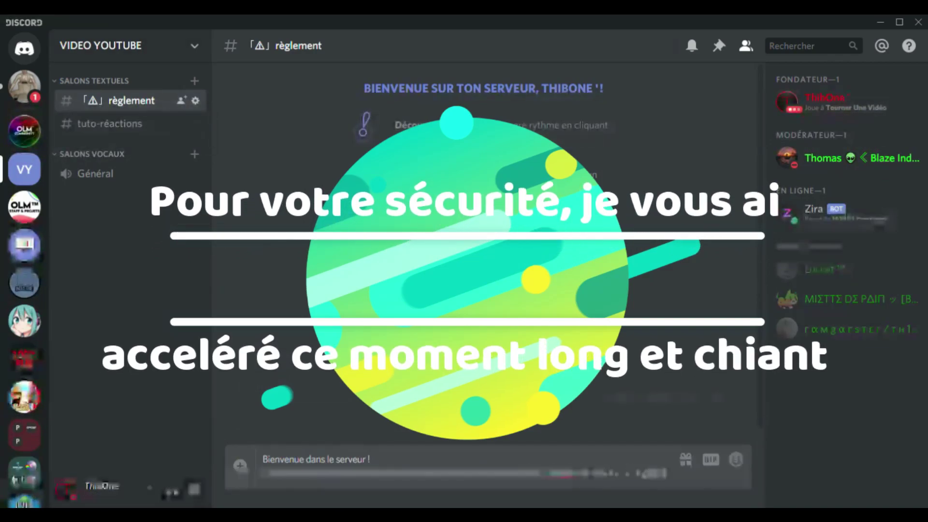
{"action": "type", "text": "veur) et"}
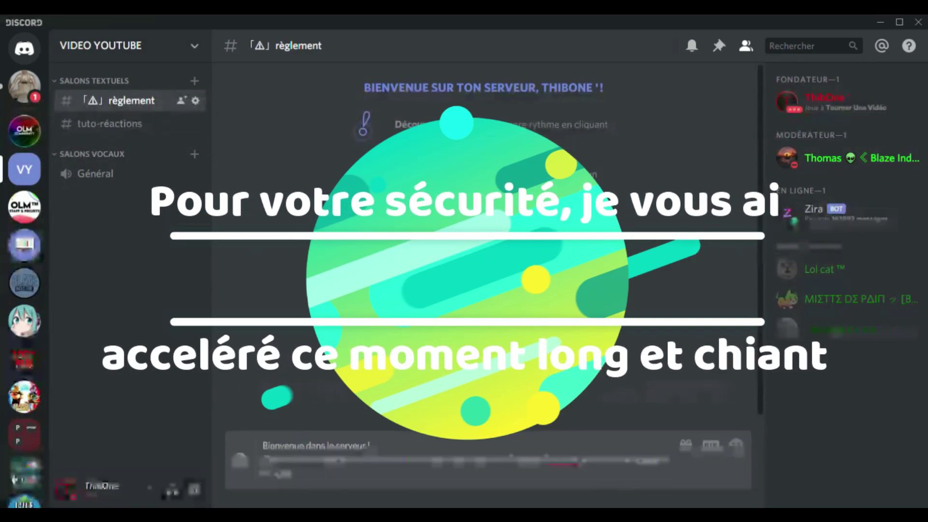
Step: Add the rules "1 - Pas d'insultes" and "2 - Pas de Plagiat", close with "Bonne continuation dans le serveur !", and send the message
{"action": "key", "text": "shift+Return"}
{"action": "key", "text": "shift+Return"}
{"action": "type", "text": "1) Pour le chat"}
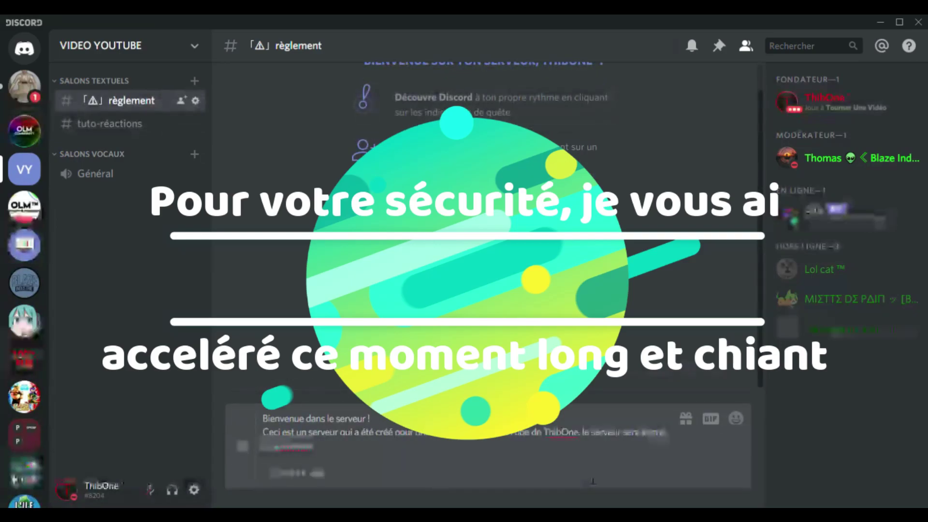
{"action": "key", "text": "shift+Return"}
{"action": "type", "text": "2 - Pas de Plagiat"}
{"action": "key", "text": "shift+Return"}
{"action": "key", "text": "shift+Return"}
{"action": "type", "text": "Bonne"}
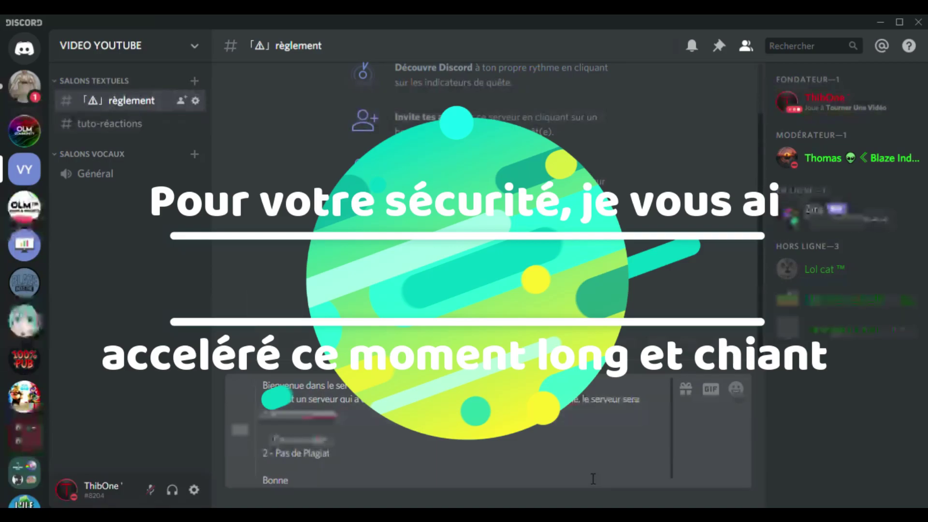
{"action": "type", "text": " continuation dans le serveur"}
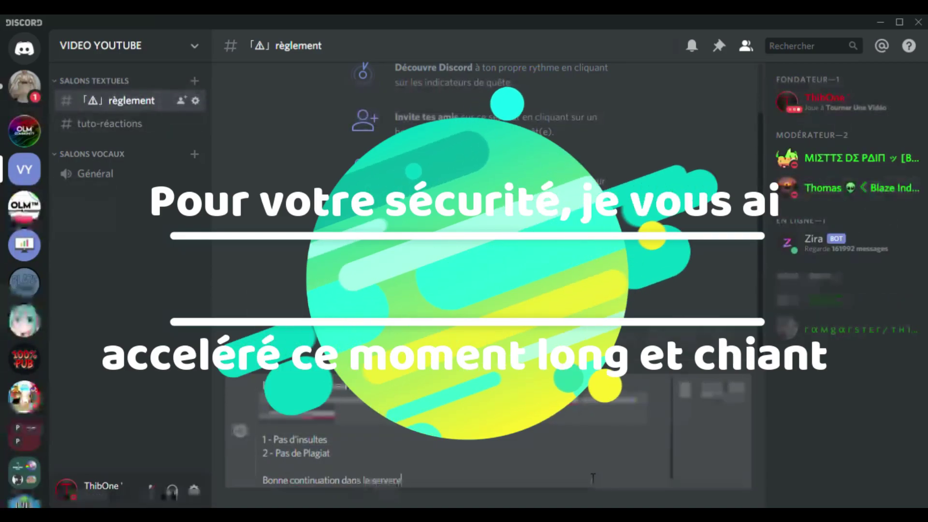
{"action": "key", "text": "Return"}
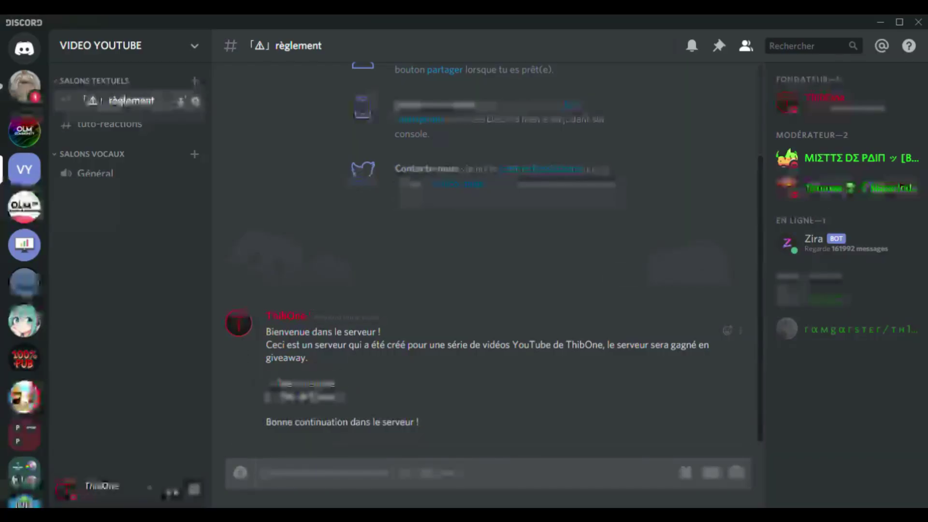
Step: Examine the welcome text and rules sections in the règlement channel of the OLM™ Community server as a model
{"action": "left_click", "coordinate": [24, 131]}
{"action": "scroll", "coordinate": [416, 289], "scroll_direction": "up", "scroll_amount": 5}
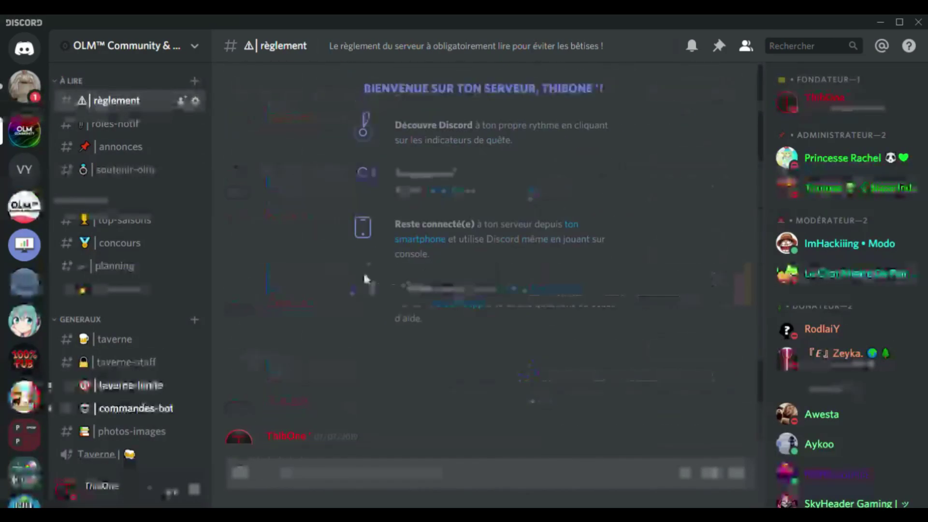
{"action": "scroll", "coordinate": [363, 278], "scroll_direction": "down", "scroll_amount": 4}
{"action": "left_click_drag", "start_coordinate": [296, 251], "coordinate": [484, 271]}
{"action": "left_click", "coordinate": [576, 271]}
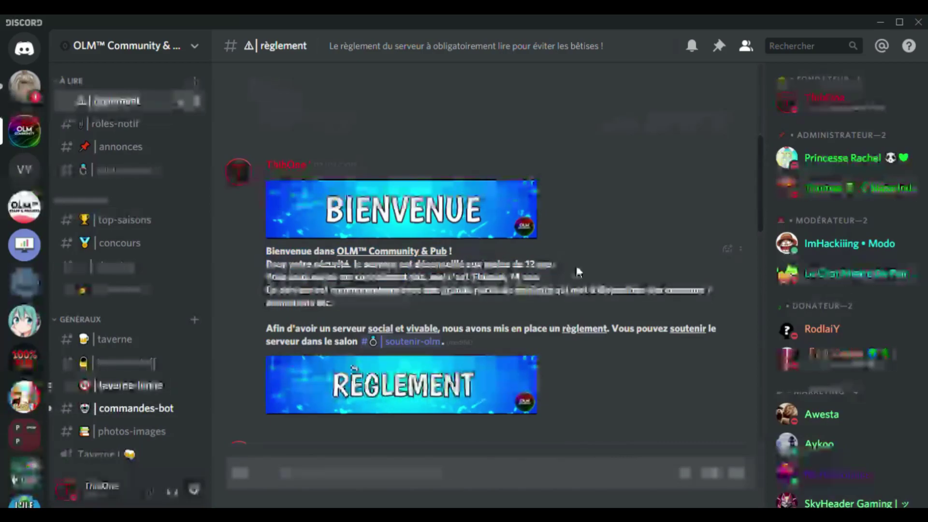
{"action": "scroll", "coordinate": [483, 261], "scroll_direction": "down", "scroll_amount": 5}
{"action": "left_click_drag", "start_coordinate": [266, 265], "coordinate": [636, 289]}
{"action": "scroll", "coordinate": [483, 261], "scroll_direction": "down", "scroll_amount": 7}
{"action": "scroll", "coordinate": [379, 247], "scroll_direction": "up", "scroll_amount": 5}
{"action": "scroll", "coordinate": [380, 247], "scroll_direction": "up", "scroll_amount": 1}
{"action": "left_click_drag", "start_coordinate": [274, 130], "coordinate": [402, 131]}
{"action": "scroll", "coordinate": [317, 224], "scroll_direction": "down", "scroll_amount": 4}
{"action": "scroll", "coordinate": [386, 282], "scroll_direction": "down", "scroll_amount": 2}
{"action": "left_click_drag", "start_coordinate": [266, 299], "coordinate": [344, 299]}
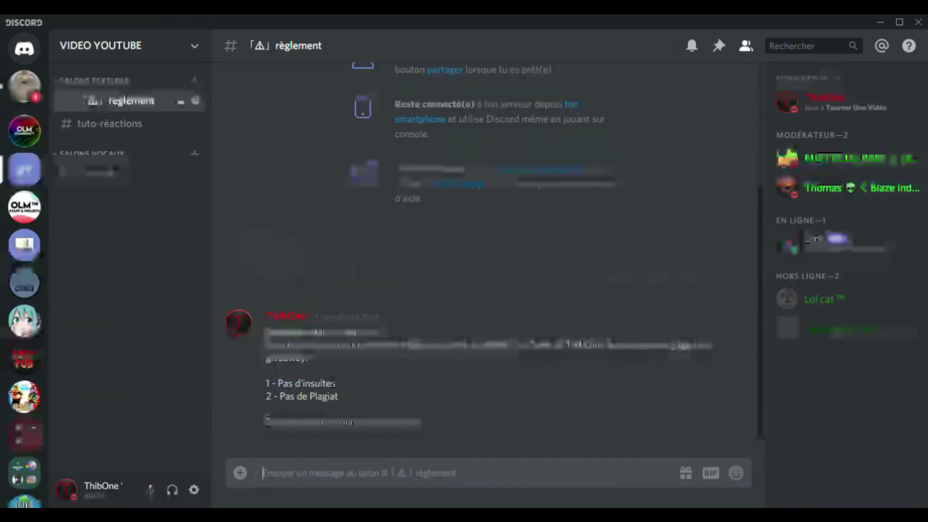
{"action": "right_click", "coordinate": [307, 372]}
{"action": "left_click", "coordinate": [277, 375]}
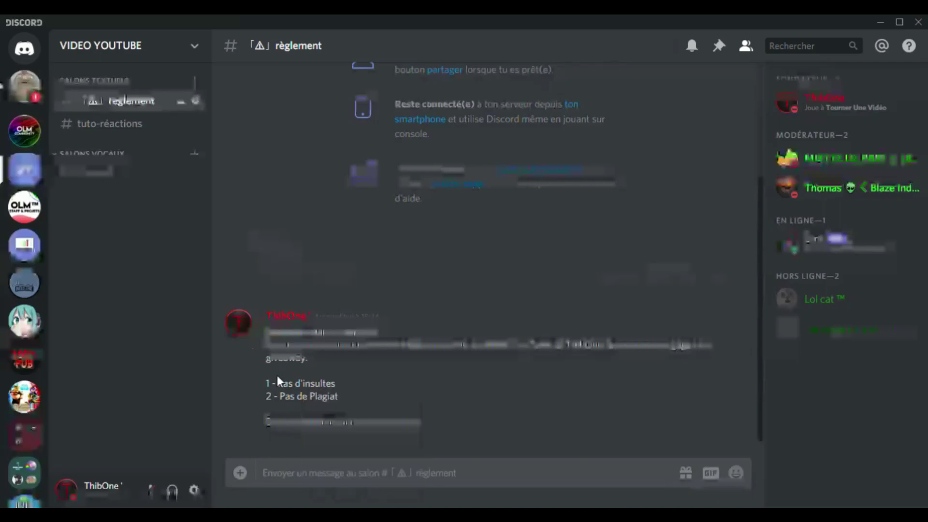
{"action": "left_click", "coordinate": [30, 128]}
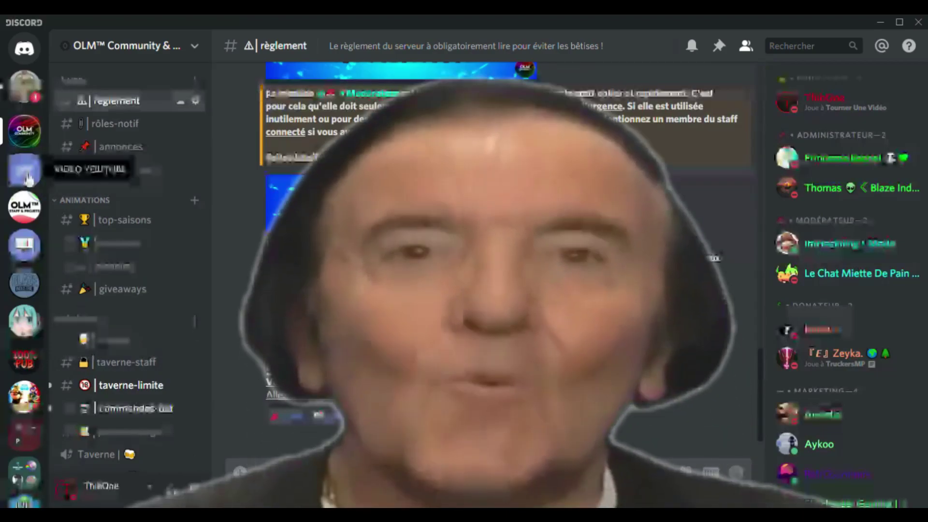
{"action": "left_click", "coordinate": [26, 175]}
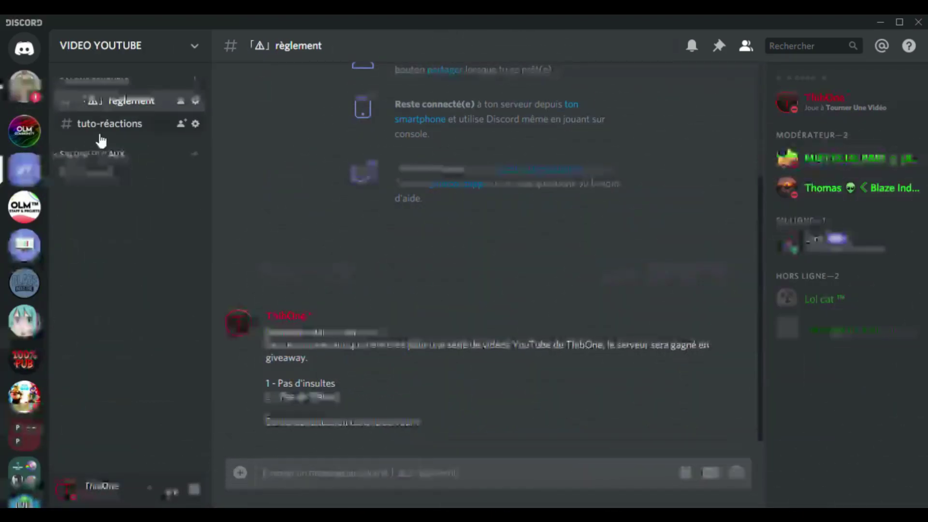
Step: Rename the tuto-réactions channel 「⚠」 réactions-rôle, save the changes, and leave its settings
{"action": "left_click", "coordinate": [97, 133]}
{"action": "right_click", "coordinate": [122, 126]}
{"action": "left_click", "coordinate": [143, 152]}
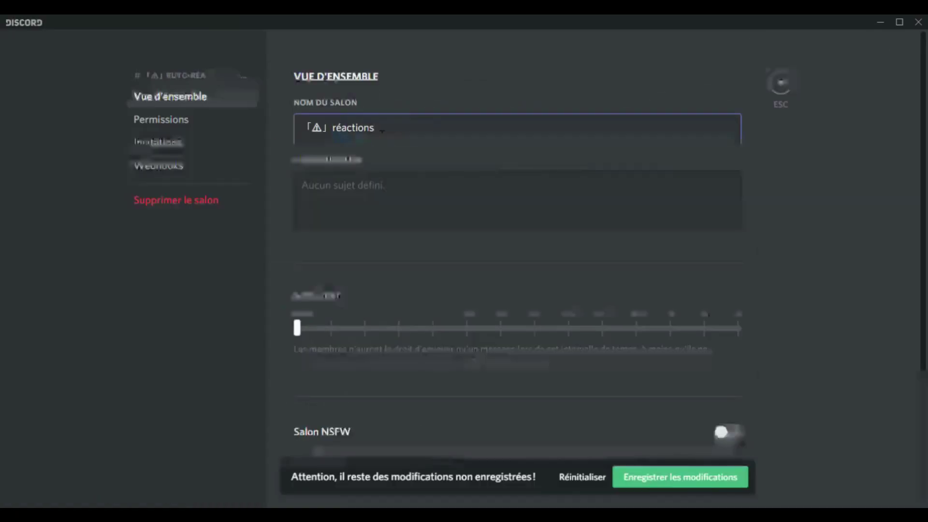
{"action": "type", "text": "-rôle"}
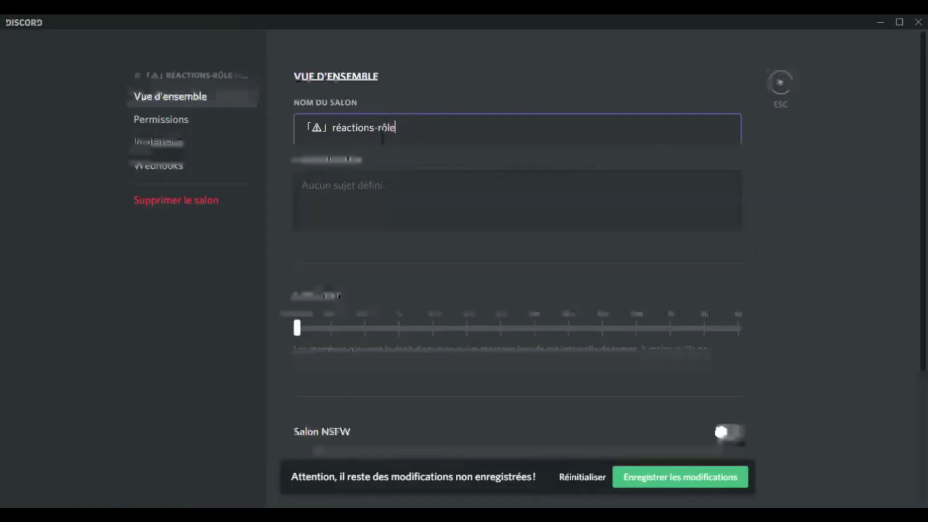
{"action": "left_click", "coordinate": [680, 477]}
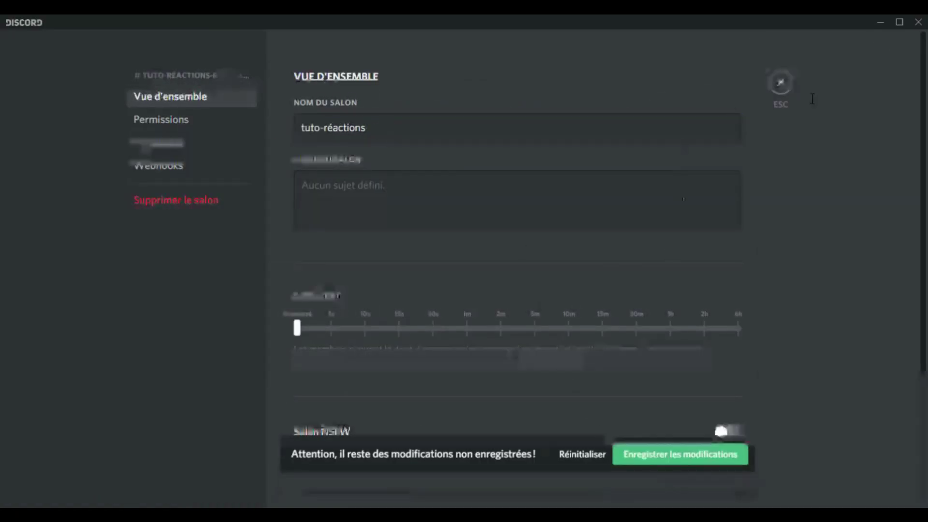
{"action": "left_click", "coordinate": [780, 82]}
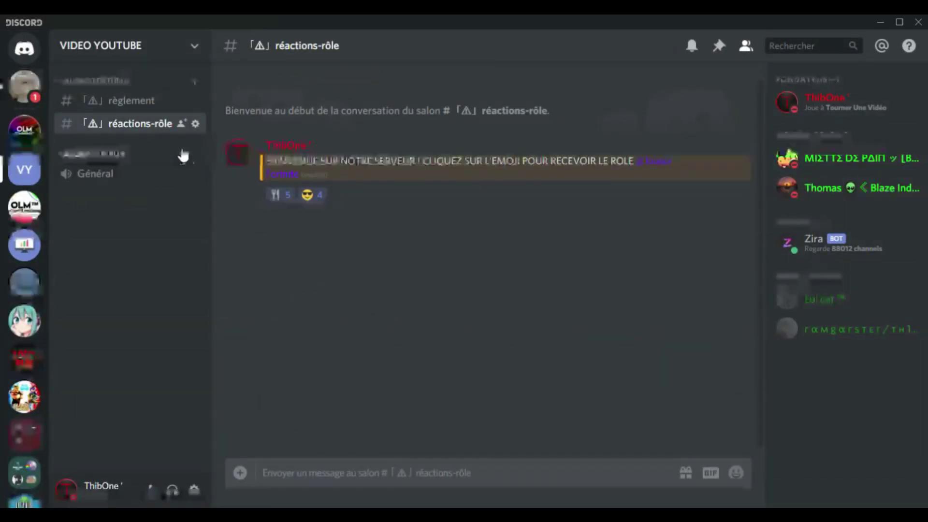
Step: Create a category named SALONS PRINCIPAUX in the VIDEO YOUTUBE server
{"action": "left_click", "coordinate": [195, 49]}
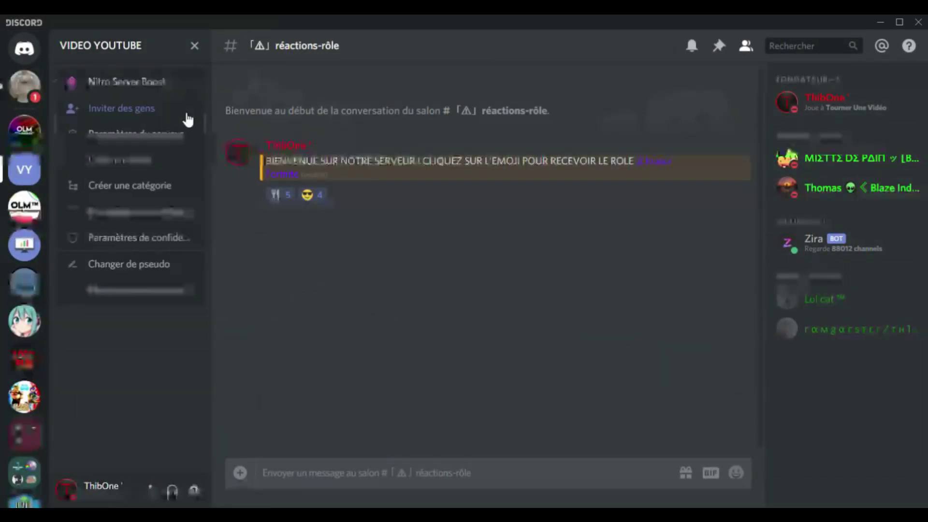
{"action": "left_click", "coordinate": [163, 193]}
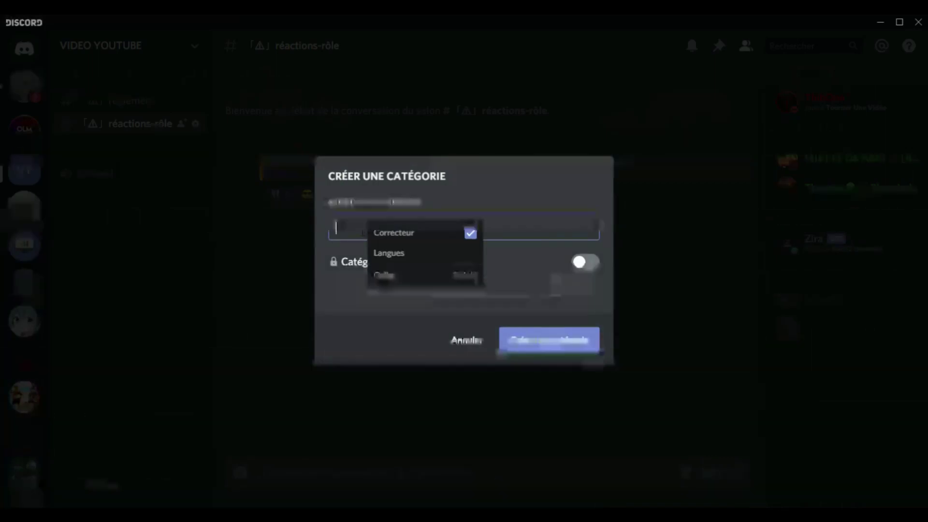
{"action": "type", "text": "SALONS"}
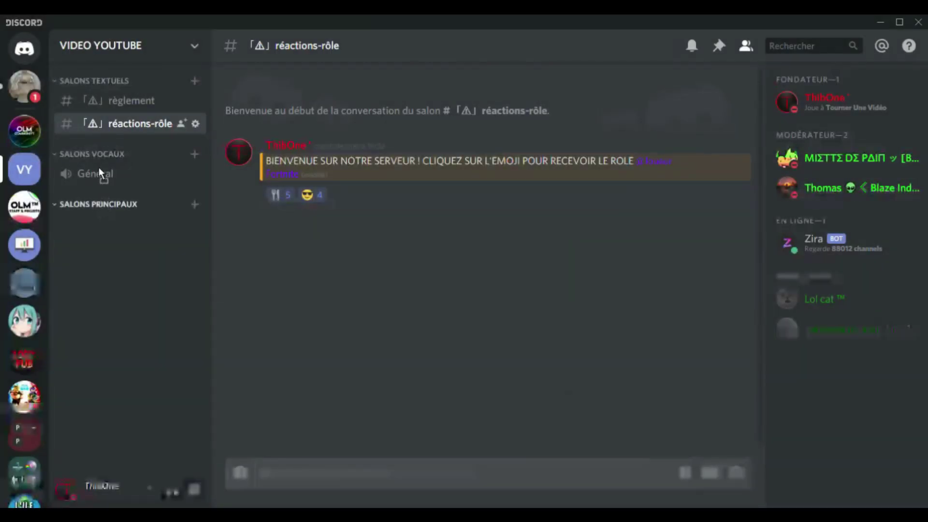
Step: Move the SALONS PRINCIPAUX category above SALONS VOCAUX and create the text channel 「⚠」 général in it
{"action": "left_click_drag", "start_coordinate": [99, 172], "coordinate": [111, 148]}
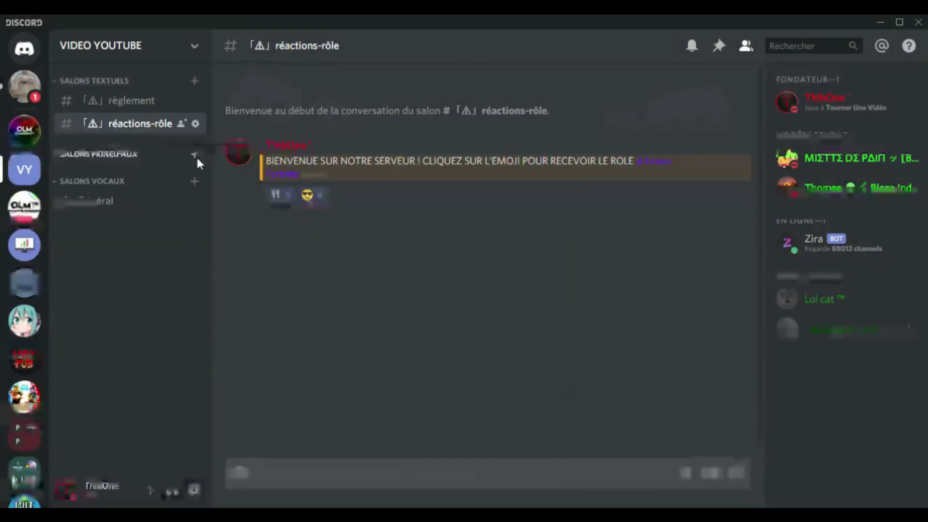
{"action": "left_click", "coordinate": [195, 156]}
{"action": "right_click", "coordinate": [352, 280]}
{"action": "left_click", "coordinate": [373, 329]}
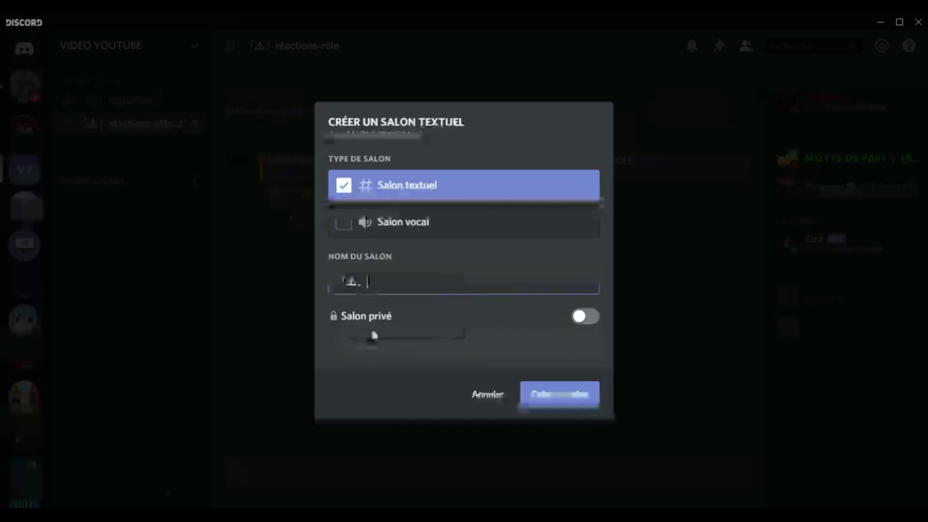
{"action": "type", "text": "général"}
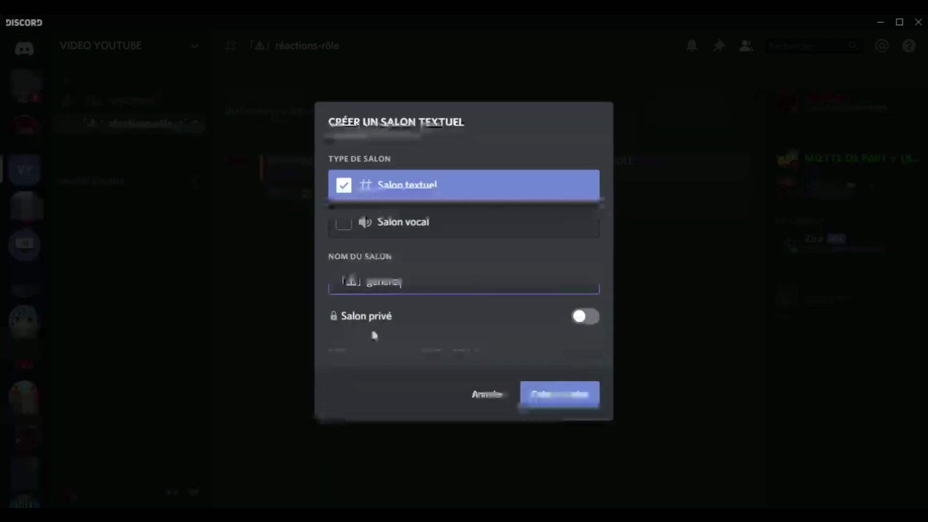
{"action": "left_click", "coordinate": [579, 403]}
Step: Create a text channel named bot-commande in the SALONS PRINCIPAUX category
{"action": "left_click", "coordinate": [195, 156]}
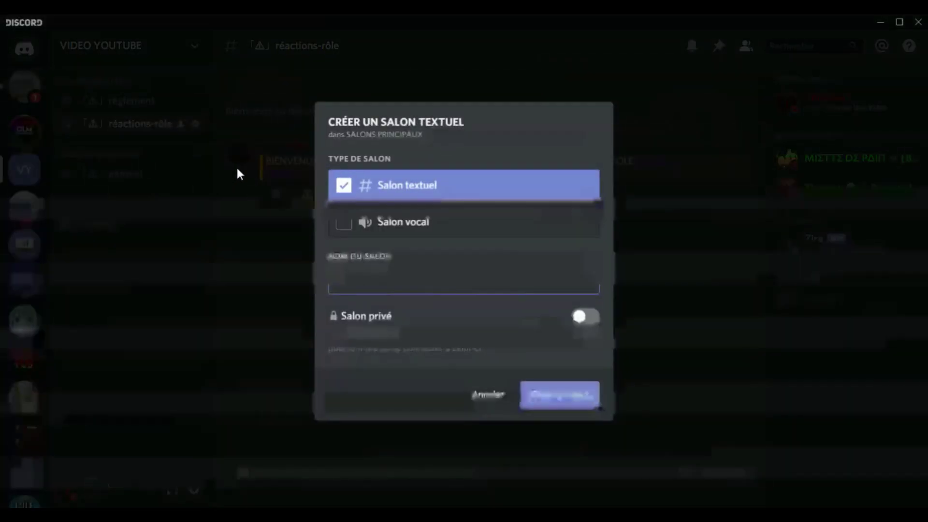
{"action": "type", "text": "bot-commande"}
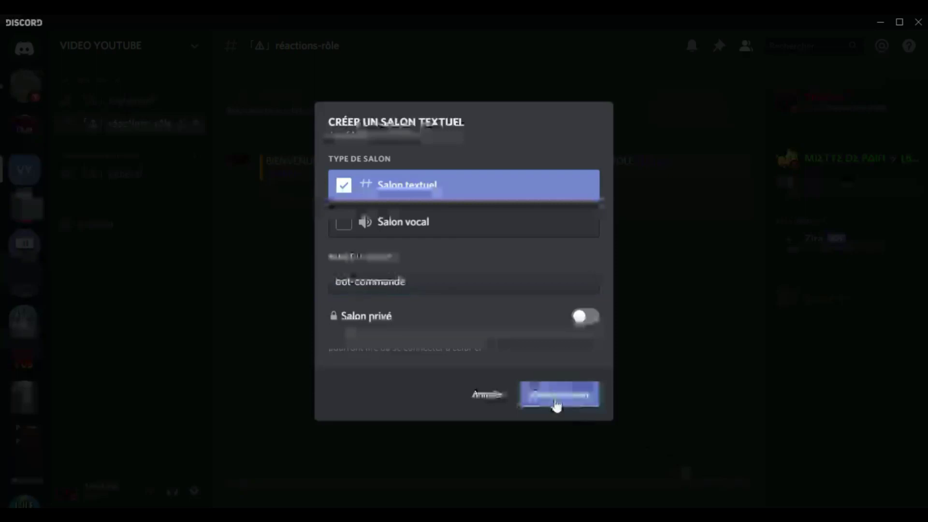
{"action": "left_click", "coordinate": [556, 401]}
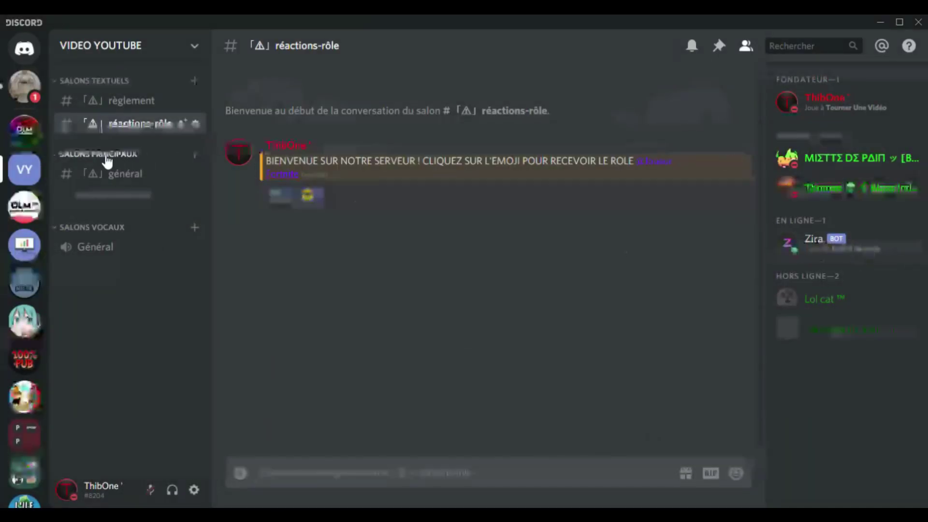
Step: Send the message "!rank" in the bot-commande channel
{"action": "left_click", "coordinate": [108, 196]}
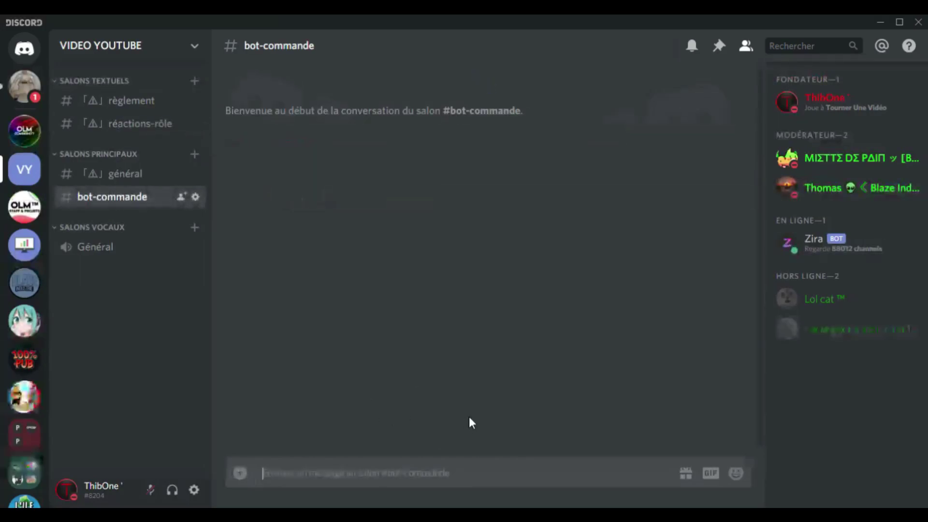
{"action": "type", "text": "!rank"}
{"action": "key", "text": "Return"}
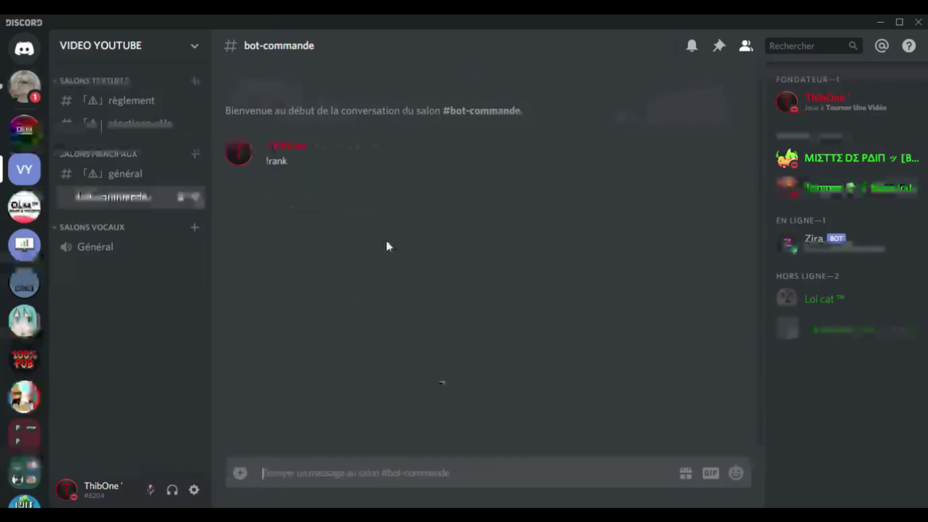
Step: Add the 「⚠」 prefix to the bot-commande channel's name, save the change, and leave its settings
{"action": "left_click", "coordinate": [146, 185]}
{"action": "right_click", "coordinate": [119, 197]}
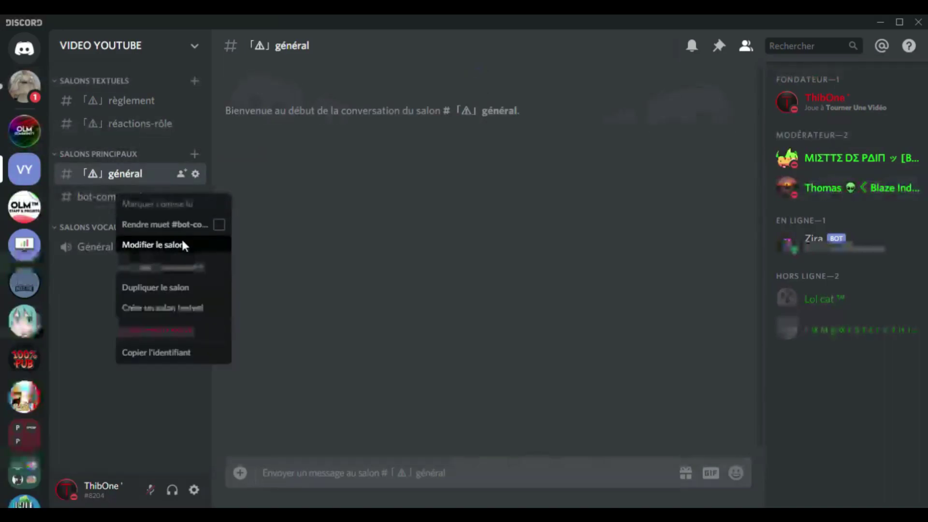
{"action": "left_click", "coordinate": [182, 245]}
{"action": "right_click", "coordinate": [303, 127]}
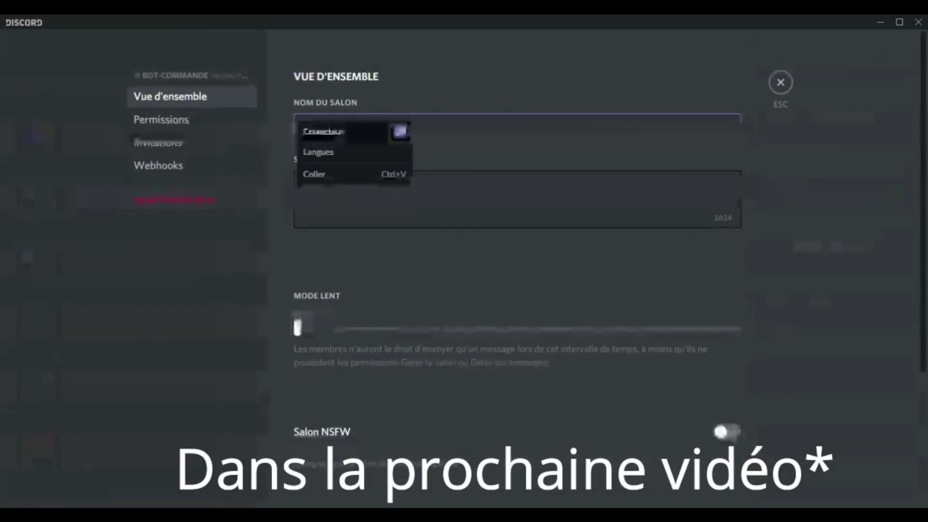
{"action": "left_click", "coordinate": [338, 172]}
{"action": "left_click", "coordinate": [678, 474]}
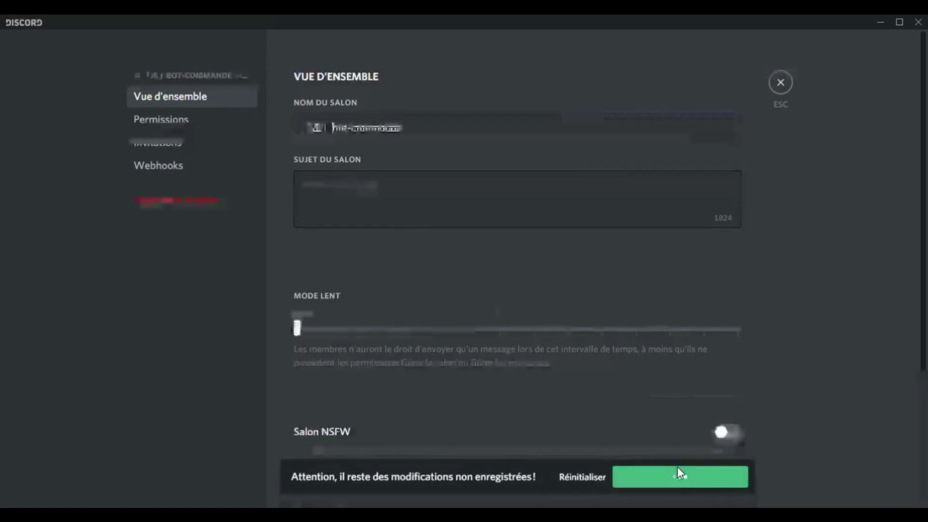
{"action": "key", "text": "Escape"}
Step: Create a text channel named 「⚠」 images in the SALONS PRINCIPAUX category
{"action": "left_click", "coordinate": [198, 155]}
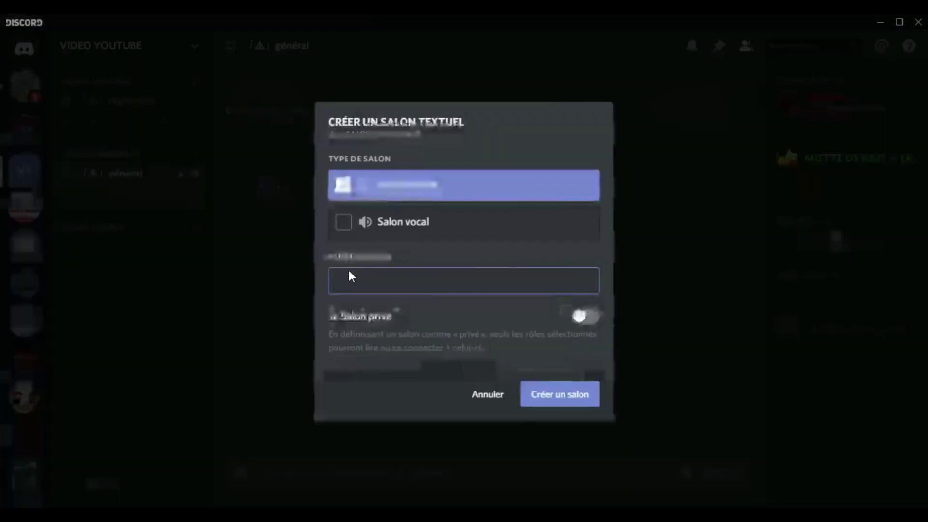
{"action": "right_click", "coordinate": [333, 272]}
{"action": "left_click", "coordinate": [378, 321]}
{"action": "type", "text": "images"}
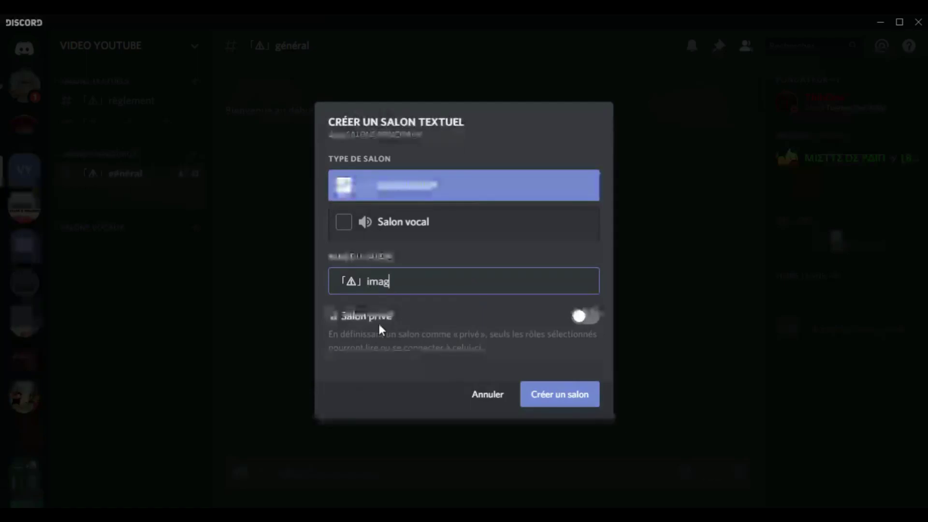
{"action": "left_click", "coordinate": [587, 397]}
Step: Create a text channel named 「⚠」 annonces in the SALONS TEXTUELS category
{"action": "left_click", "coordinate": [196, 81]}
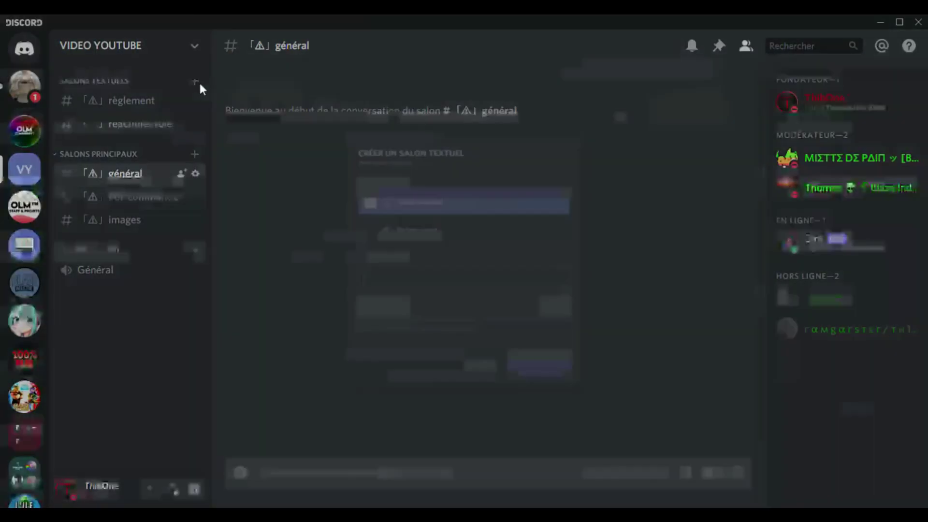
{"action": "type", "text": "a"}
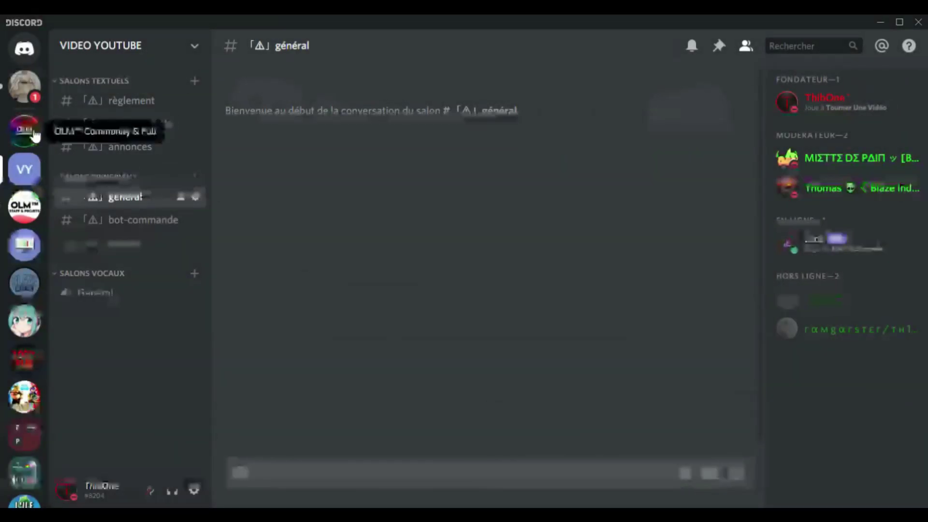
Step: Consult the OLM™ Community server's channel list as a model, and create the text channel 「⚠」 modération in SALONS PRINCIPAUX of VIDEO YOUTUBE
{"action": "left_click", "coordinate": [33, 133]}
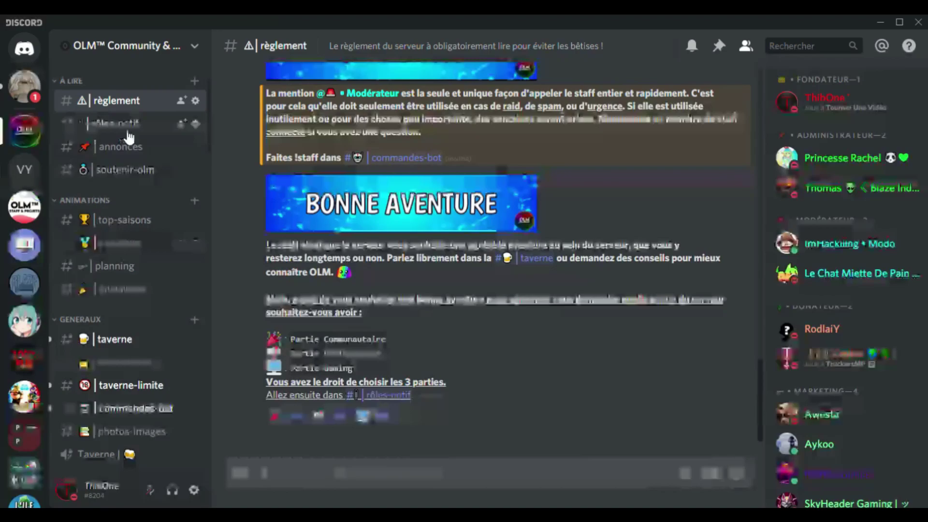
{"action": "scroll", "coordinate": [127, 132], "scroll_direction": "down", "scroll_amount": 5}
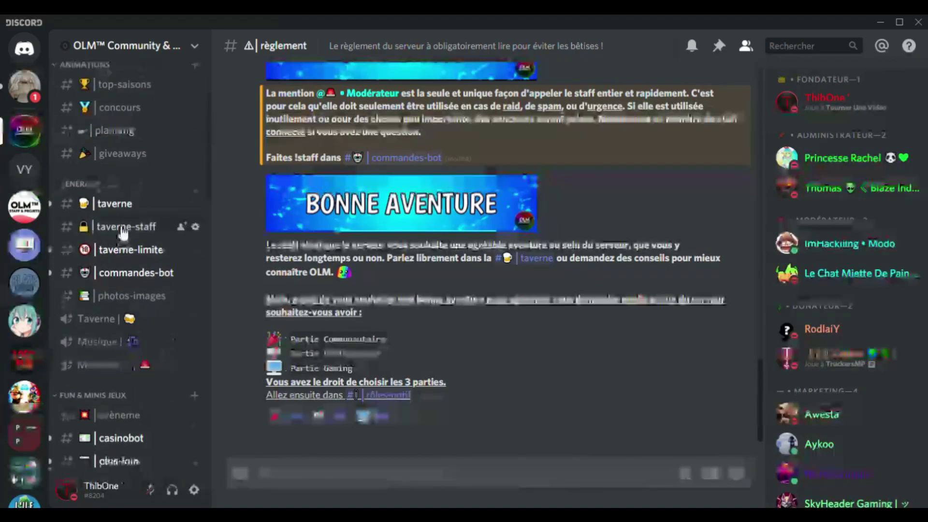
{"action": "left_click", "coordinate": [24, 170]}
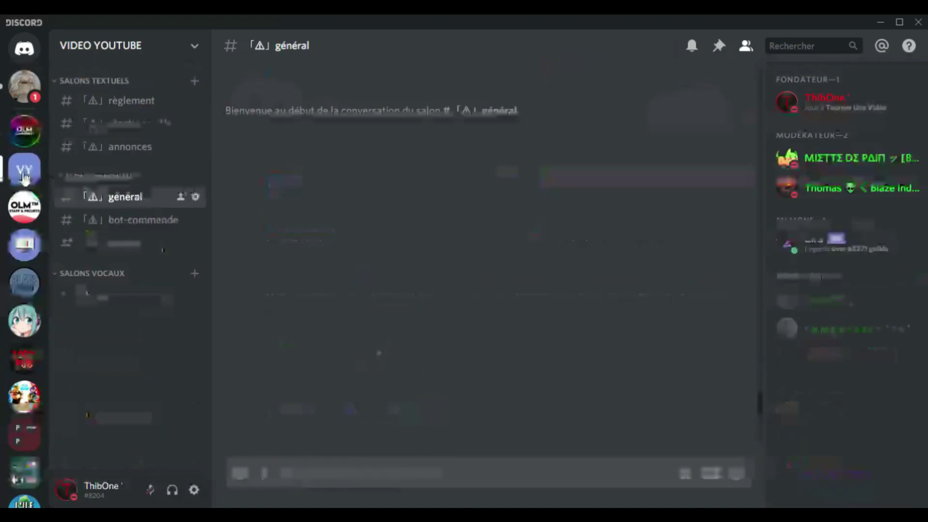
{"action": "type", "text": "mod"}
{"action": "type", "text": "ération"}
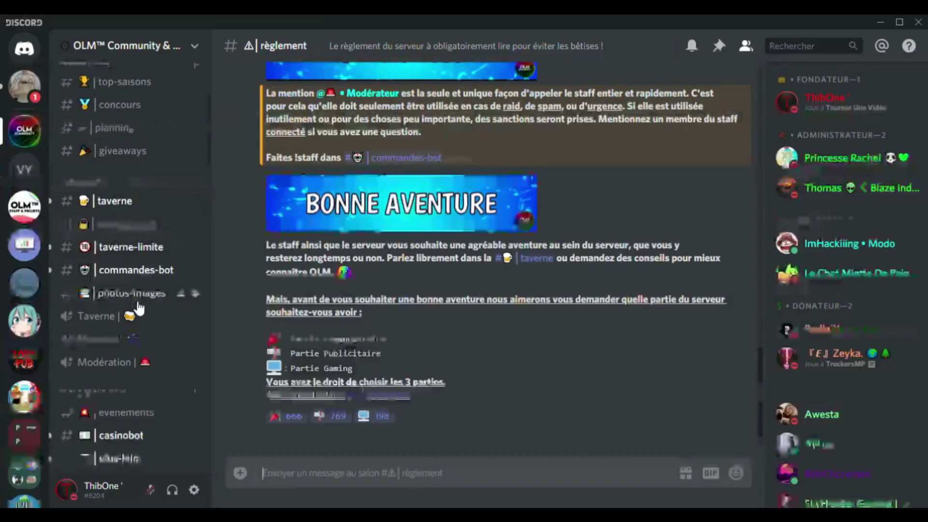
Step: Move the Général voice channel of VIDEO YOUTUBE into SALONS PRINCIPAUX, rename it "Général | ⚠", and save the change
{"action": "scroll", "coordinate": [81, 182], "scroll_direction": "down", "scroll_amount": 3}
{"action": "left_click", "coordinate": [26, 170]}
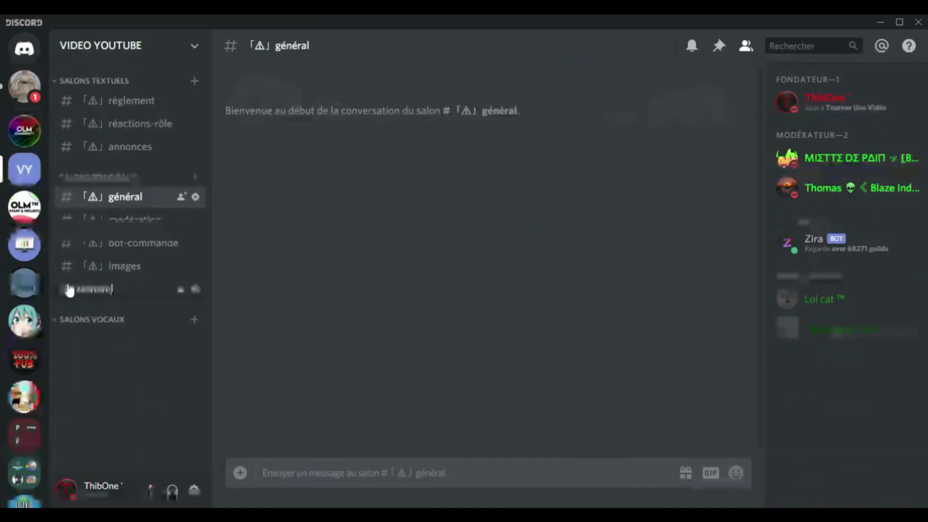
{"action": "right_click", "coordinate": [88, 293]}
{"action": "left_click", "coordinate": [115, 317]}
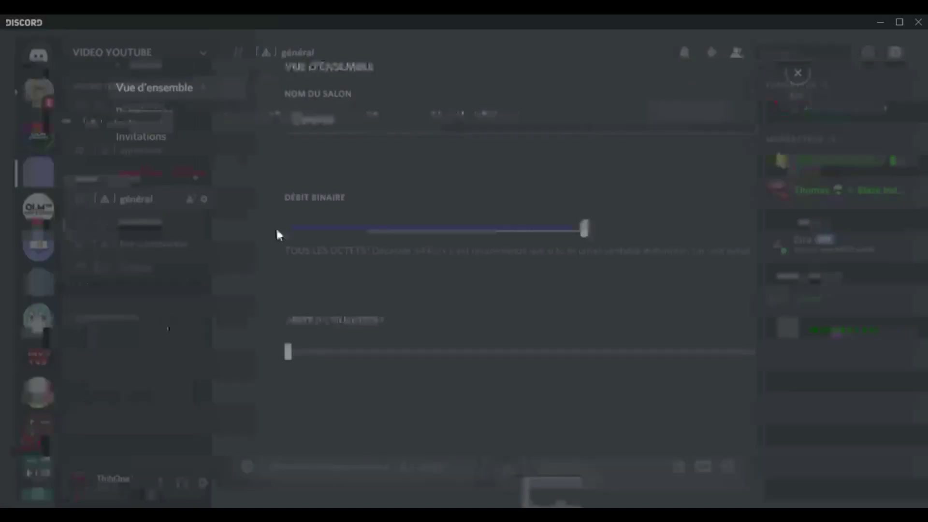
{"action": "right_click", "coordinate": [378, 139]}
{"action": "left_click", "coordinate": [400, 177]}
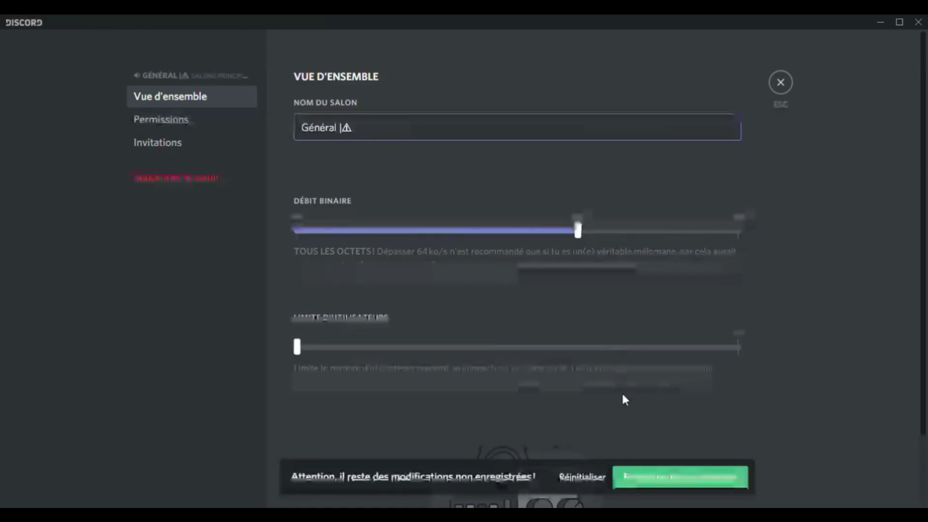
{"action": "left_click", "coordinate": [621, 483]}
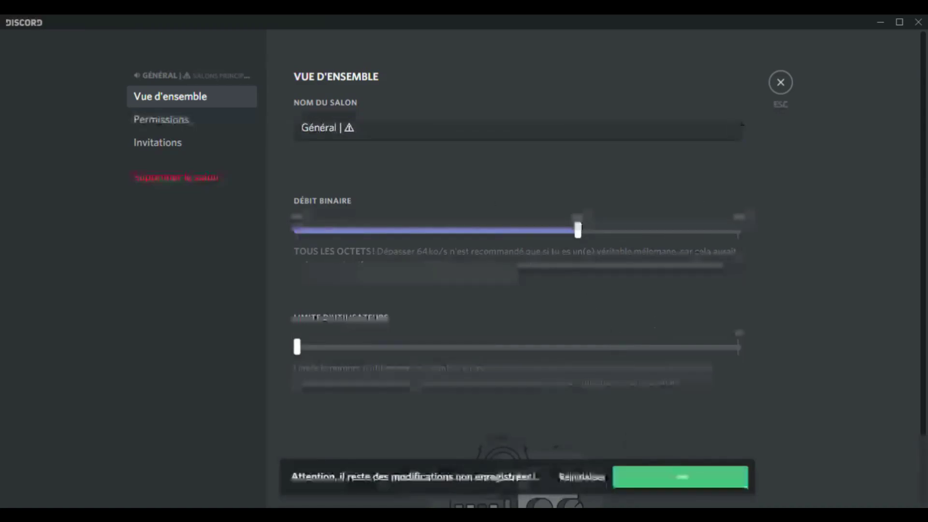
{"action": "left_click", "coordinate": [779, 83]}
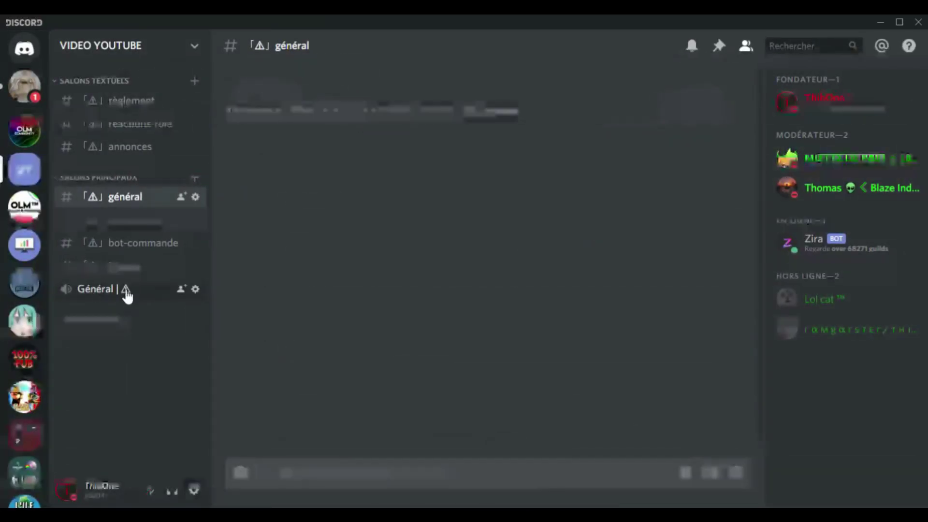
Step: Rename the Salons vocaux category JEUX and leave its settings
{"action": "left_click_drag", "start_coordinate": [367, 128], "coordinate": [252, 116]}
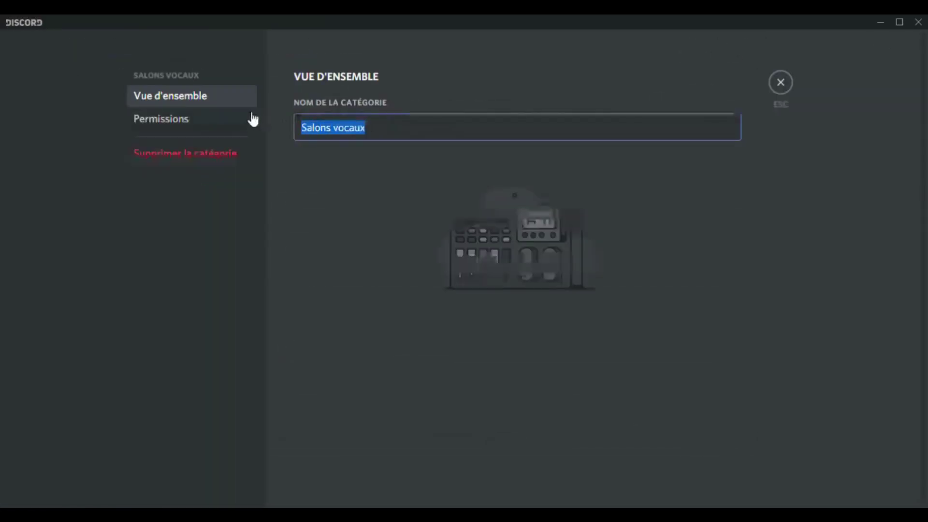
{"action": "key", "text": "BackSpace"}
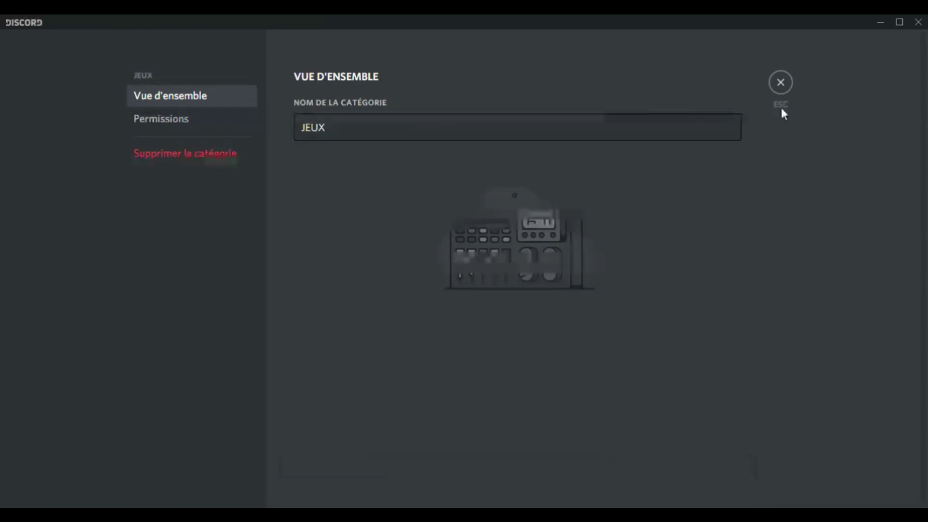
{"action": "left_click", "coordinate": [785, 88]}
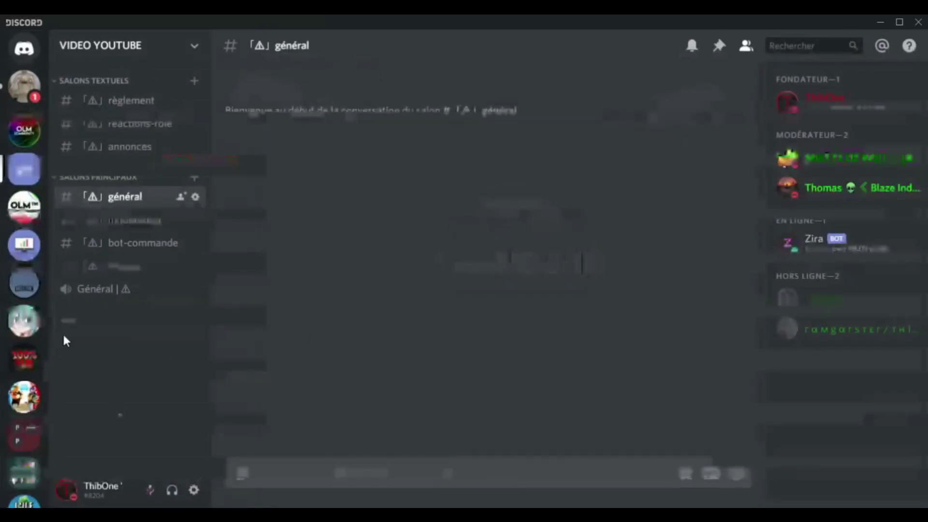
Step: Create a text channel named 「⚠」 vers-l-infinie in the JEUX category
{"action": "left_click", "coordinate": [195, 321]}
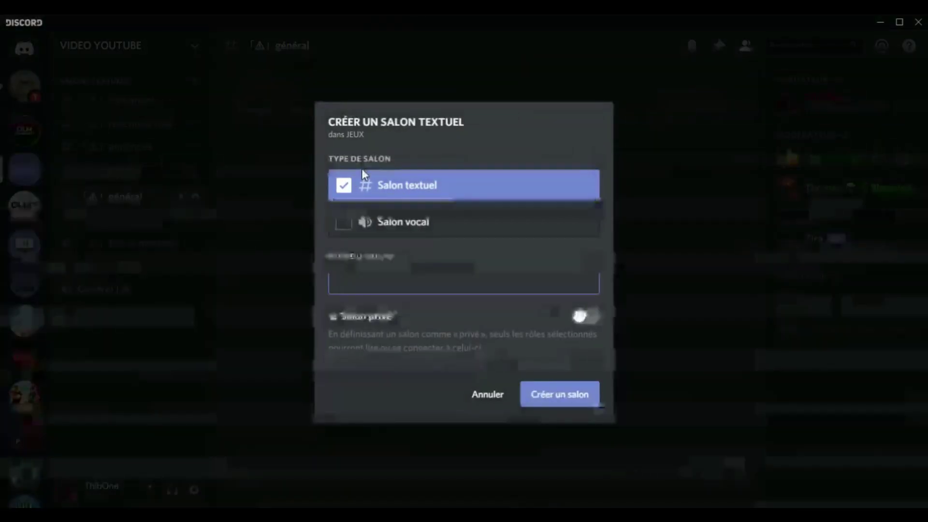
{"action": "right_click", "coordinate": [365, 286]}
{"action": "left_click", "coordinate": [381, 331]}
{"action": "type", "text": "vers-l-infinie"}
{"action": "left_click", "coordinate": [559, 399]}
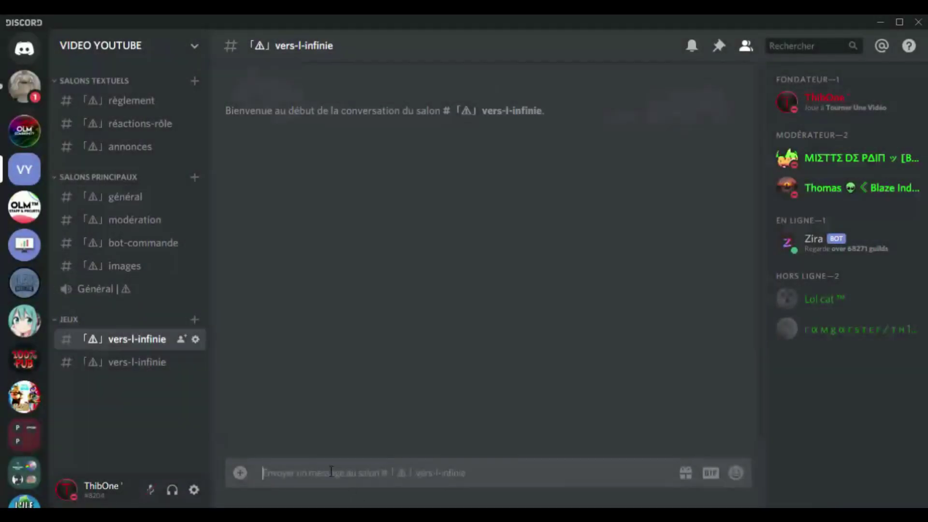
Step: Send the message "0" in the 「⚠」 vers-l-infinie channel to start the counting game
{"action": "left_click", "coordinate": [332, 471]}
{"action": "type", "text": "0"}
{"action": "key", "text": "Return"}
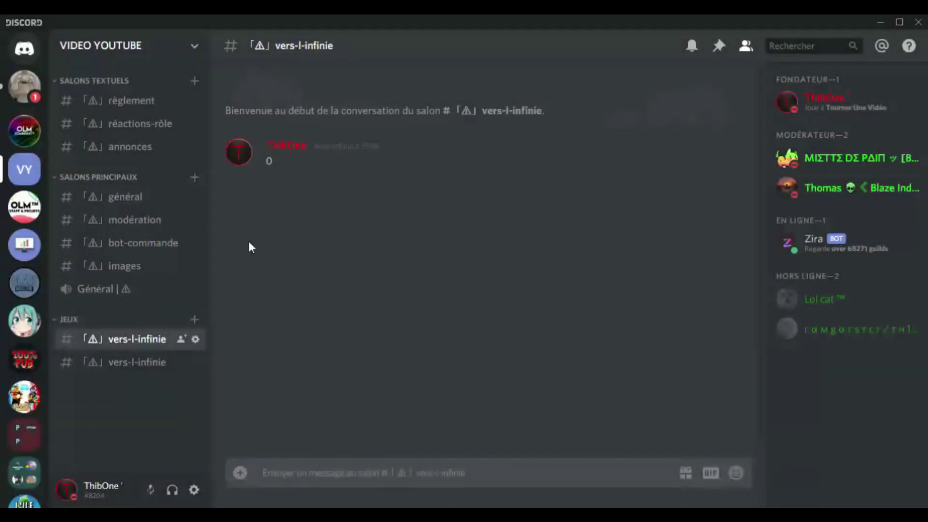
Step: Examine the plus-loin counting channel and the mini-game channels of the OLM™ Community server as a model
{"action": "left_click", "coordinate": [24, 130]}
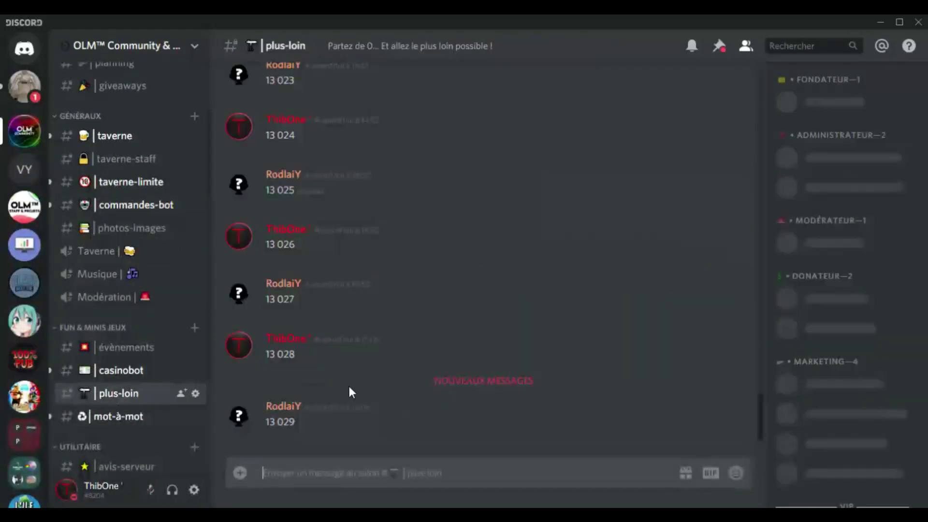
{"action": "left_click", "coordinate": [23, 171]}
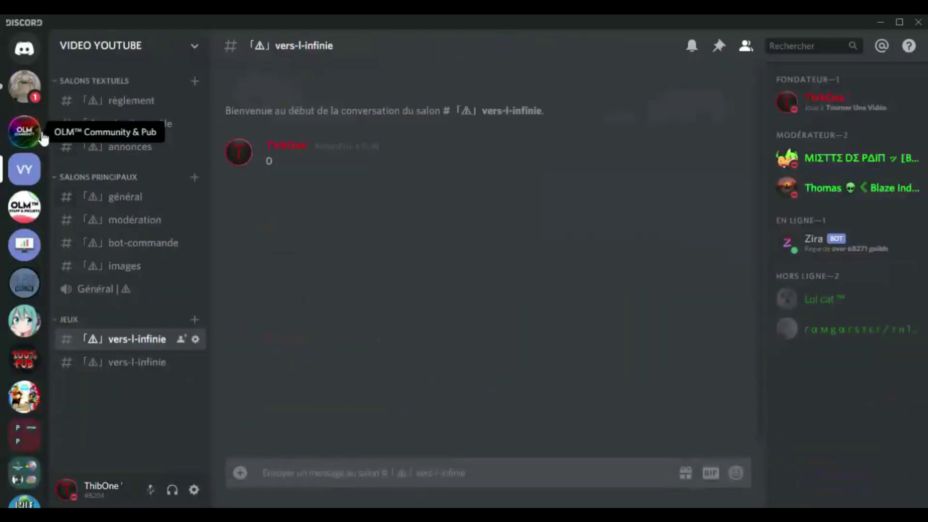
{"action": "left_click", "coordinate": [24, 131]}
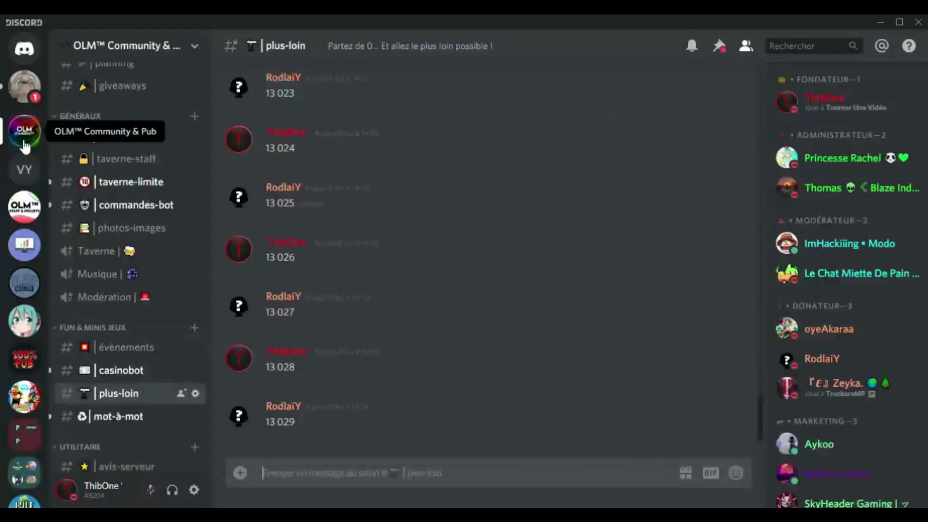
Step: Rename the second vers-l-infinie channel in the JEUX category of VIDEO YOUTUBE 「⚠」 mots-infinie and leave its settings
{"action": "left_click", "coordinate": [24, 169]}
{"action": "right_click", "coordinate": [120, 370]}
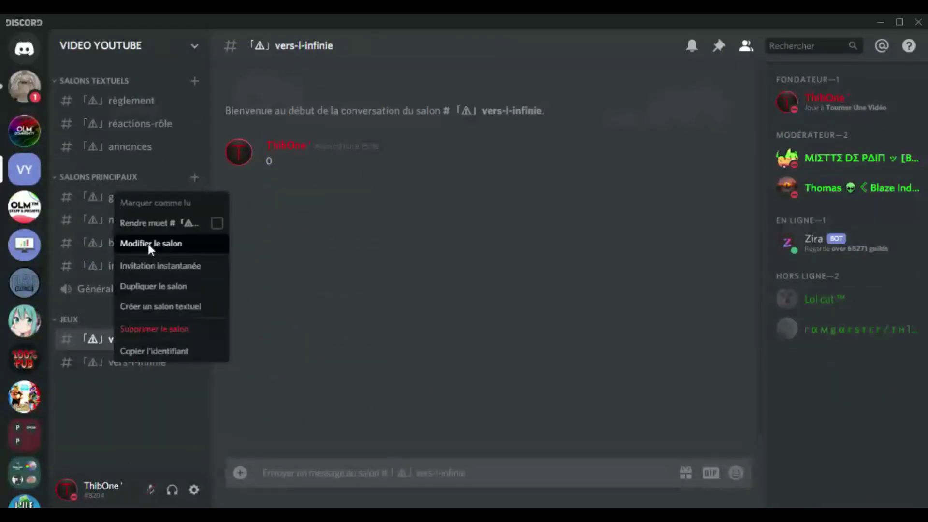
{"action": "left_click", "coordinate": [165, 243]}
{"action": "left_click", "coordinate": [789, 85]}
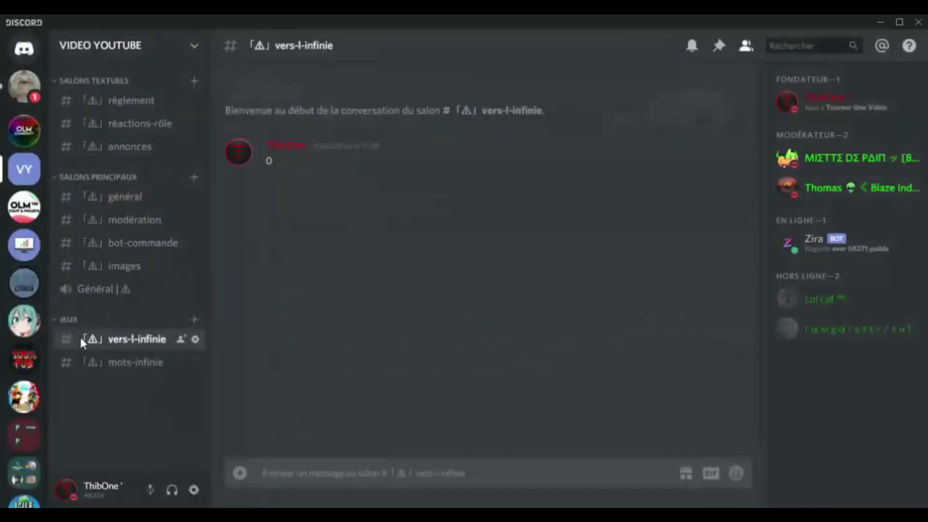
Step: Send the message "YouTube" in the 「⚠」 mots-infinie channel to start the word game
{"action": "left_click", "coordinate": [130, 368]}
{"action": "type", "text": "YouTube"}
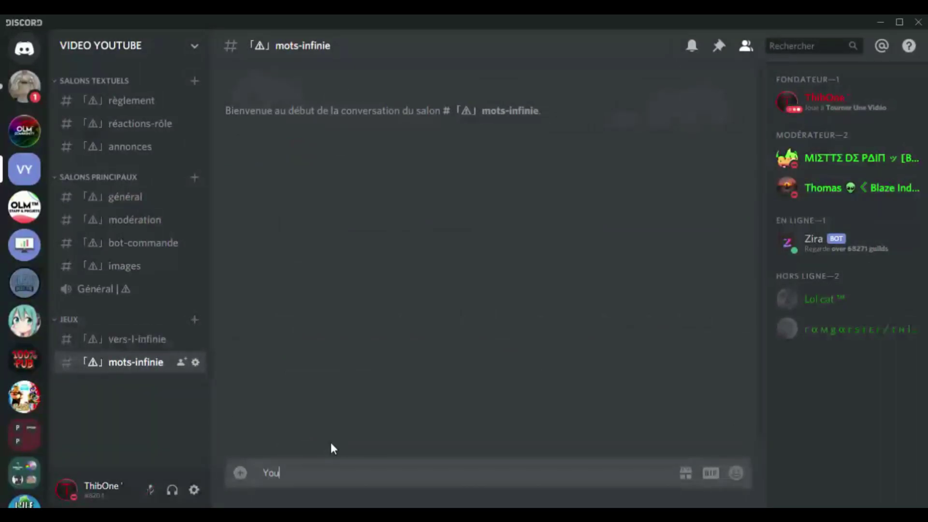
{"action": "key", "text": "Return"}
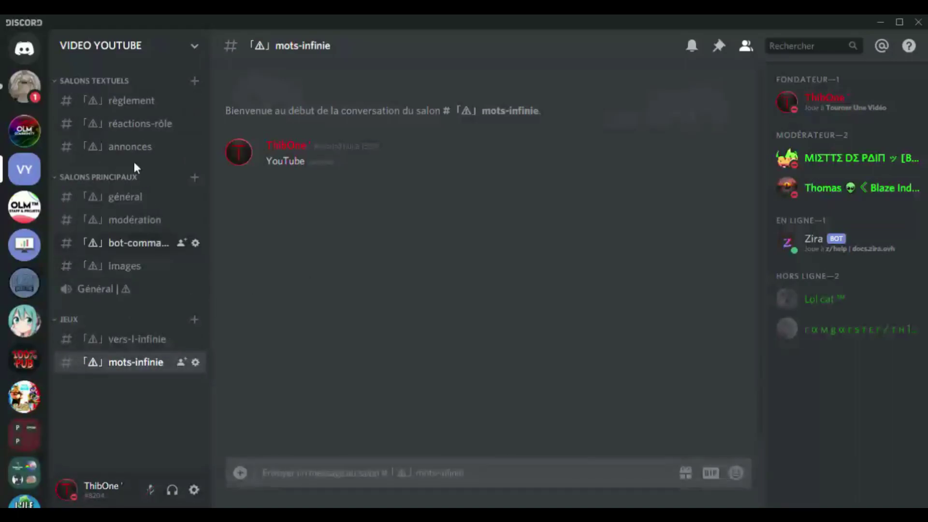
Step: Create the text channels 「⚠」 concours in SALONS TEXTUELS and 「⚠」 giveaway in JEUX
{"action": "left_click", "coordinate": [195, 81]}
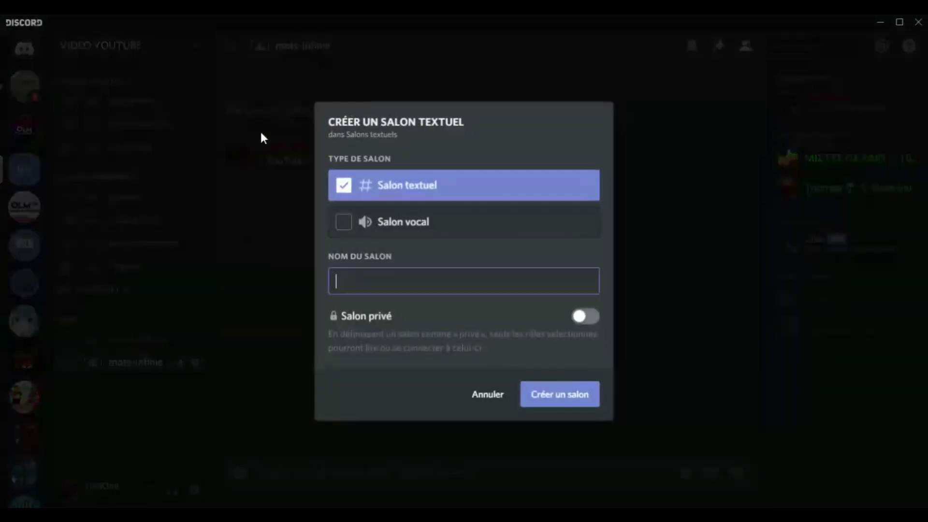
{"action": "left_click", "coordinate": [196, 321]}
{"action": "left_click", "coordinate": [197, 321]}
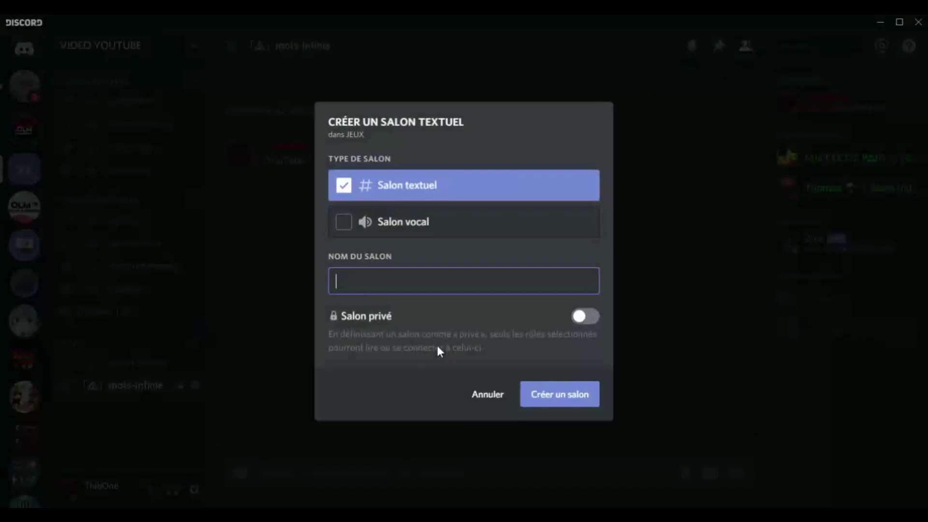
{"action": "right_click", "coordinate": [388, 281]}
{"action": "left_click", "coordinate": [410, 320]}
{"action": "type", "text": "giveaway"}
{"action": "left_click", "coordinate": [538, 393]}
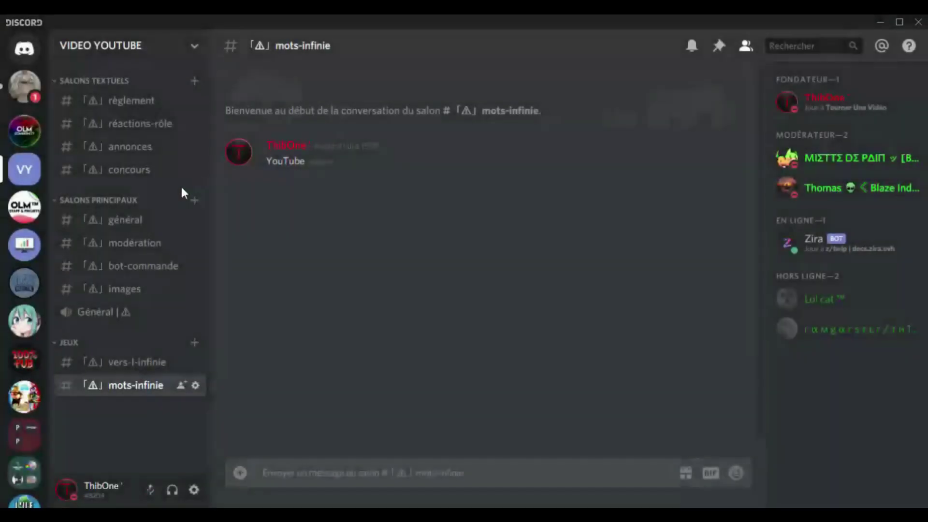
Step: Create a new server category named PARTIE PUBLICITAIRE
{"action": "left_click", "coordinate": [167, 46]}
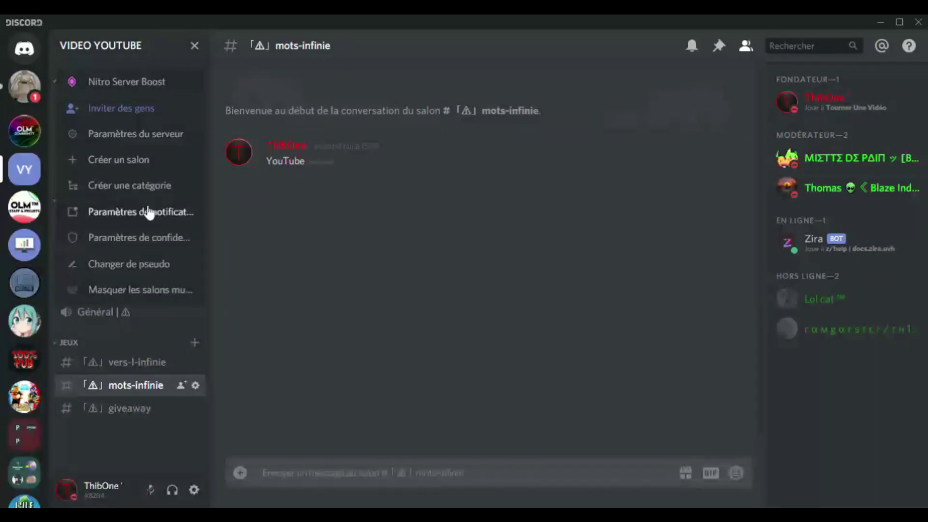
{"action": "left_click", "coordinate": [150, 184]}
{"action": "type", "text": "PARTIE"}
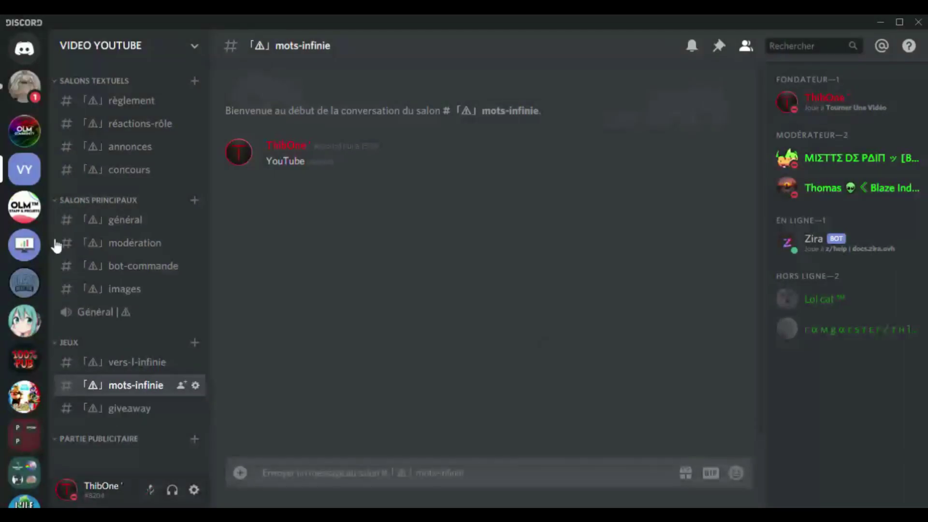
Step: Create a text channel named 「」 pub-staff in the PARTIE PUBLICITAIRE category
{"action": "left_click", "coordinate": [24, 245]}
{"action": "left_click", "coordinate": [24, 169]}
{"action": "left_click", "coordinate": [195, 439]}
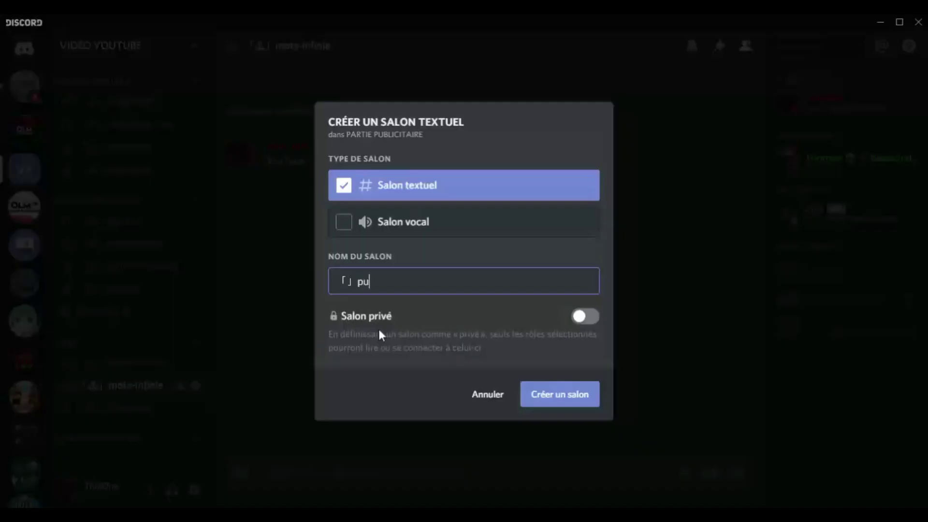
{"action": "type", "text": "b"}
{"action": "key", "text": "BackSpace"}
{"action": "type", "text": "b-staff"}
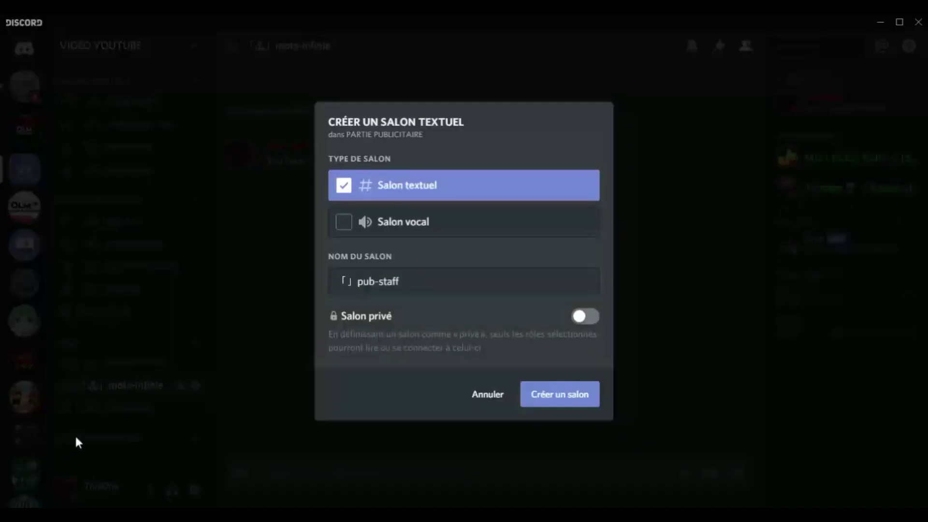
{"action": "key", "text": "Return"}
Step: Create a text channel named 「」 pub-donateurs in the PARTIE PUBLICITAIRE category
{"action": "scroll", "coordinate": [187, 429], "scroll_direction": "down", "scroll_amount": 1}
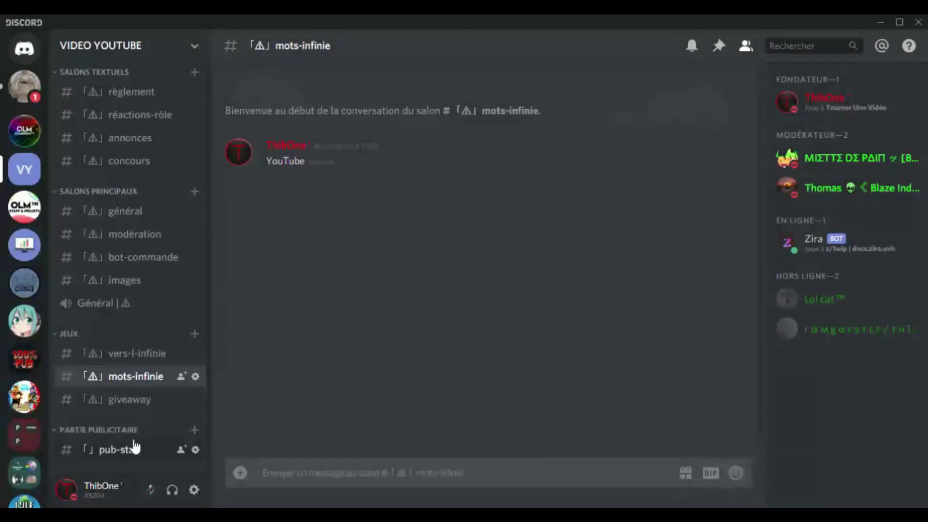
{"action": "left_click", "coordinate": [195, 430]}
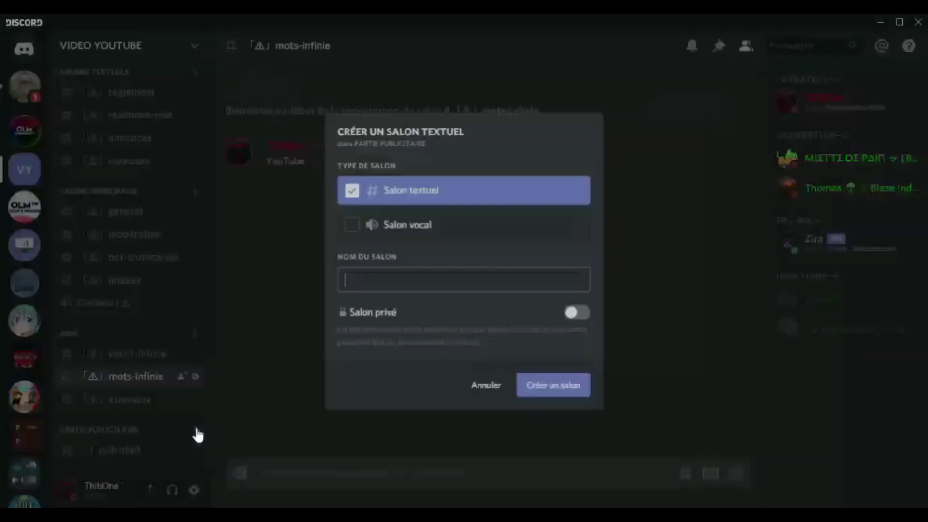
{"action": "right_click", "coordinate": [370, 280]}
{"action": "left_click", "coordinate": [402, 331]}
{"action": "type", "text": "pub-donateurs"}
{"action": "key", "text": "Return"}
Step: Create a text channel named pub-actifs in the PARTIE PUBLICITAIRE category
{"action": "scroll", "coordinate": [198, 406], "scroll_direction": "down", "scroll_amount": 1}
{"action": "left_click", "coordinate": [195, 407]}
{"action": "type", "text": "pub-actifs"}
{"action": "right_click", "coordinate": [339, 289]}
{"action": "left_click", "coordinate": [352, 334]}
{"action": "key", "text": "Return"}
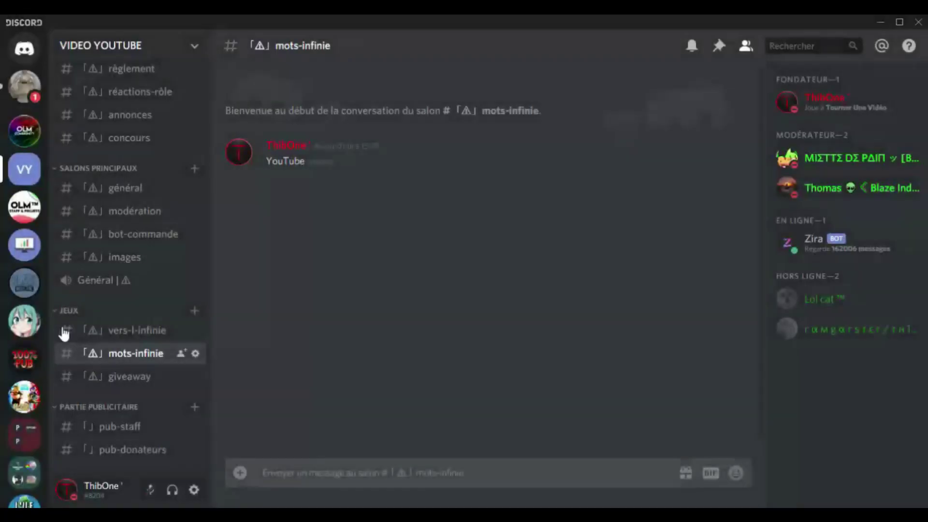
Step: Review the server's full channel list and view the 「⚠」 règlement and 「⚠」 général channels
{"action": "scroll", "coordinate": [86, 341], "scroll_direction": "up", "scroll_amount": 1}
{"action": "scroll", "coordinate": [86, 341], "scroll_direction": "down", "scroll_amount": 1}
{"action": "scroll", "coordinate": [91, 334], "scroll_direction": "up", "scroll_amount": 1}
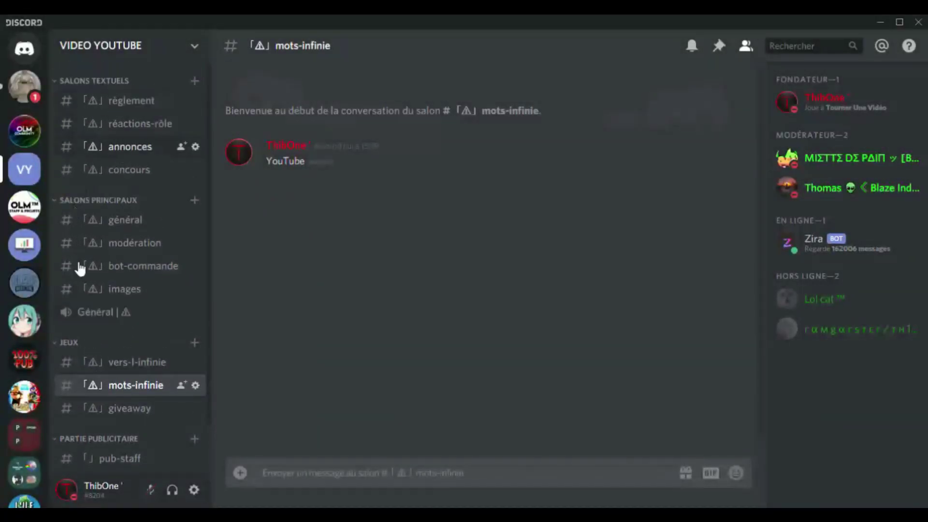
{"action": "scroll", "coordinate": [92, 309], "scroll_direction": "down", "scroll_amount": 1}
{"action": "scroll", "coordinate": [182, 249], "scroll_direction": "up", "scroll_amount": 1}
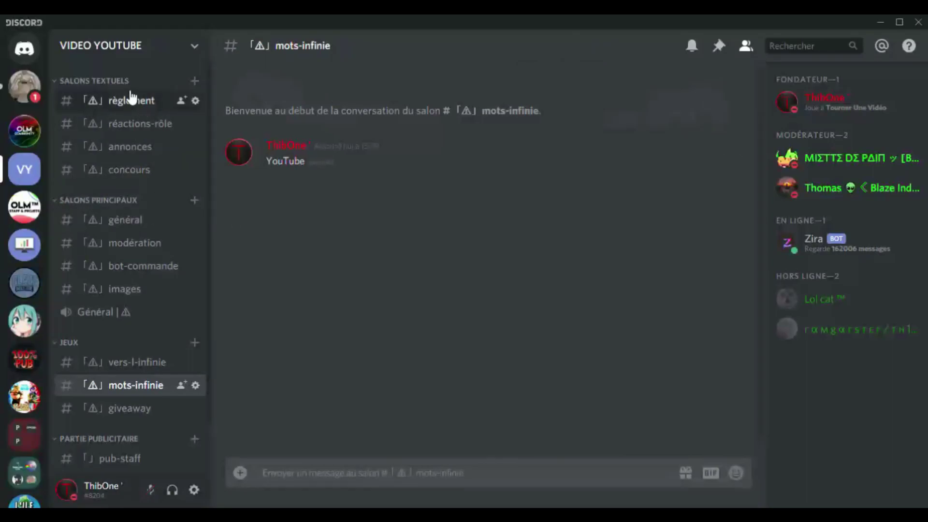
{"action": "left_click", "coordinate": [128, 102]}
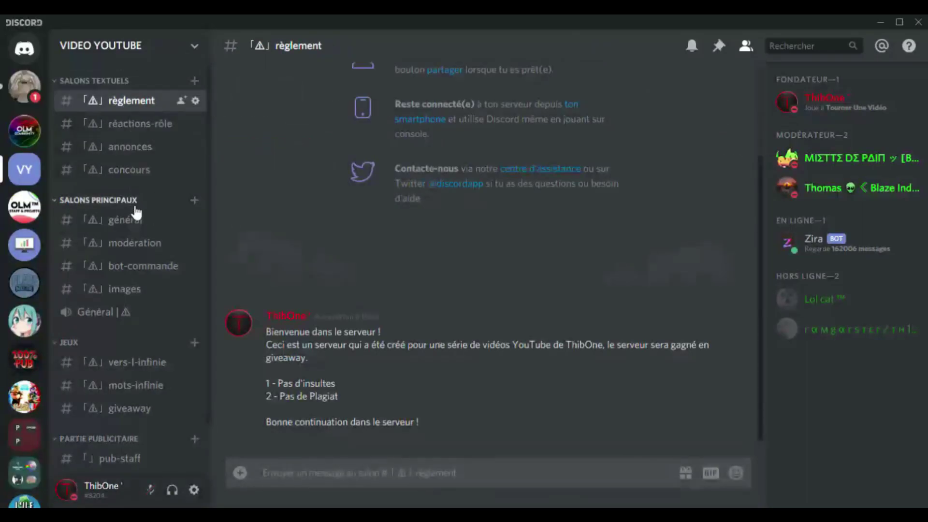
{"action": "left_click", "coordinate": [164, 226]}
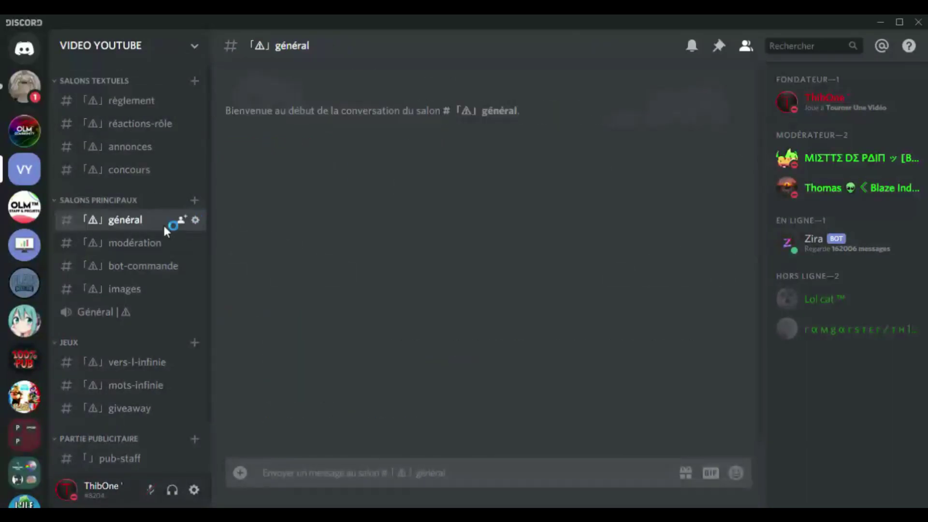
Step: Examine the profile cards of the Zira bot and a moderator in the member list
{"action": "left_click", "coordinate": [857, 250]}
{"action": "left_click", "coordinate": [830, 223]}
{"action": "left_click", "coordinate": [837, 243]}
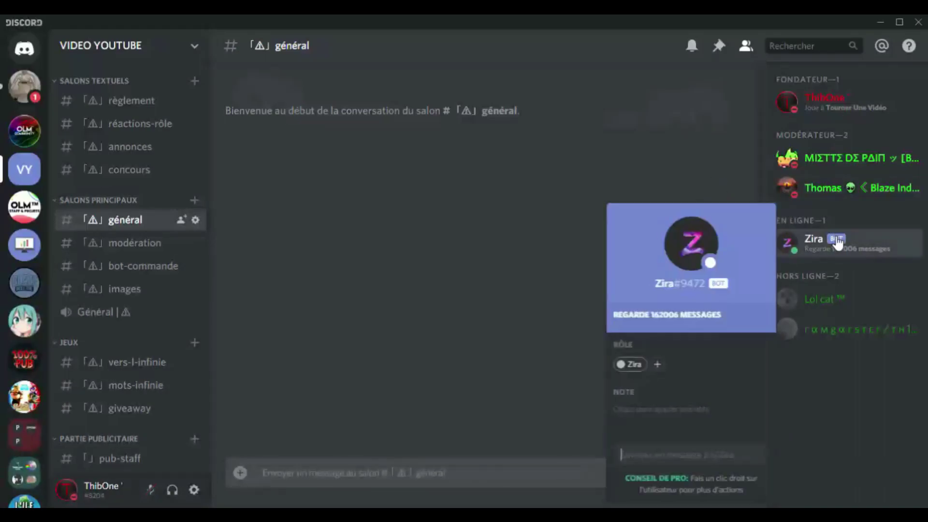
{"action": "left_click", "coordinate": [643, 135]}
{"action": "left_click", "coordinate": [820, 239]}
{"action": "left_click", "coordinate": [627, 135]}
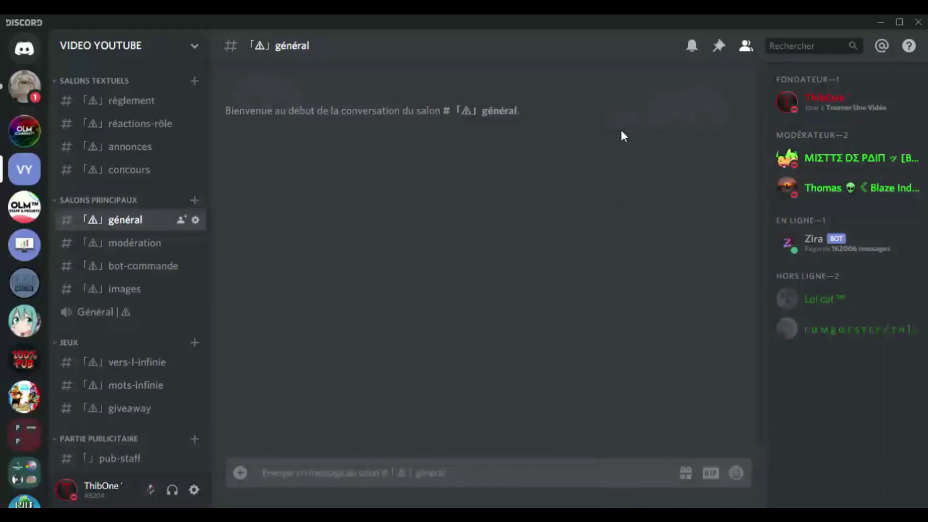
{"action": "left_click", "coordinate": [830, 166]}
{"action": "left_click", "coordinate": [506, 248]}
{"action": "scroll", "coordinate": [116, 289], "scroll_direction": "down", "scroll_amount": 2}
{"action": "scroll", "coordinate": [115, 289], "scroll_direction": "up", "scroll_amount": 2}
Step: Look through the OLM™ Community server's channel categories and return to the VIDEO YOUTUBE server
{"action": "left_click", "coordinate": [23, 140]}
{"action": "scroll", "coordinate": [155, 225], "scroll_direction": "up", "scroll_amount": 10}
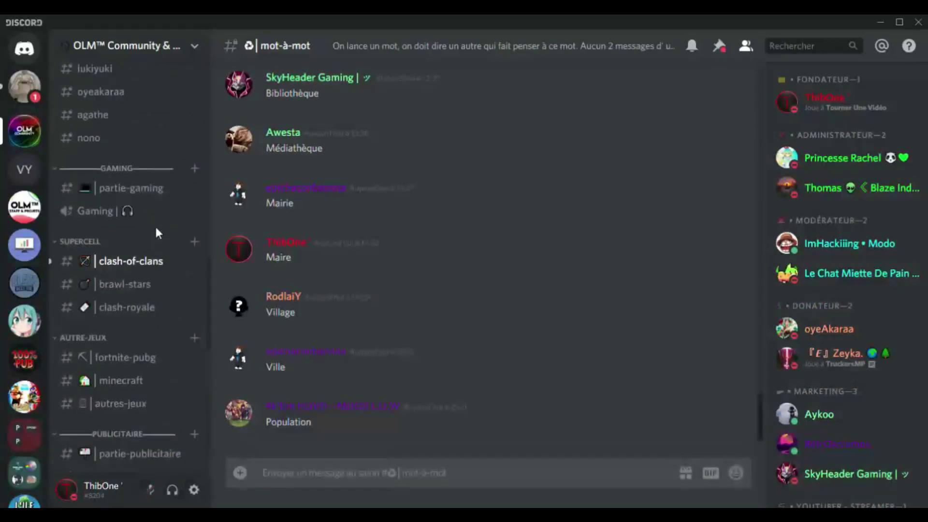
{"action": "key", "text": "ctrl+alt+Down"}
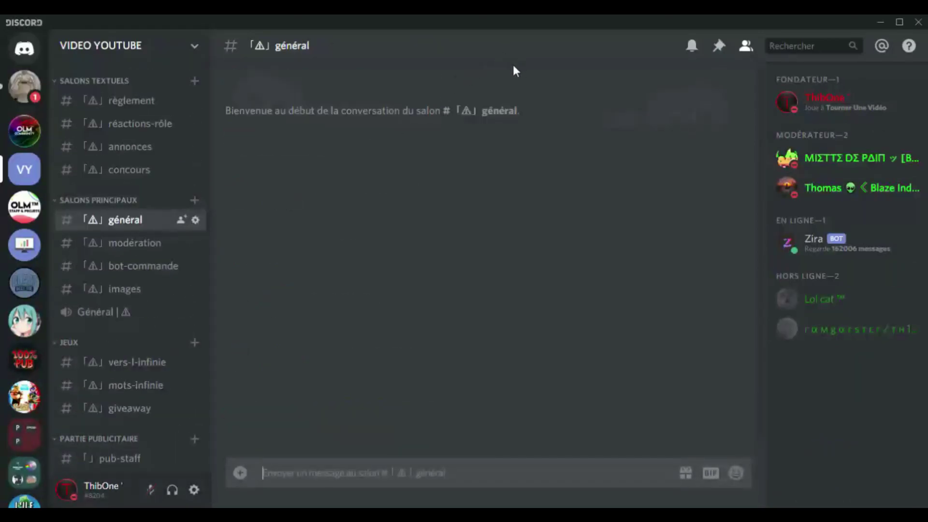